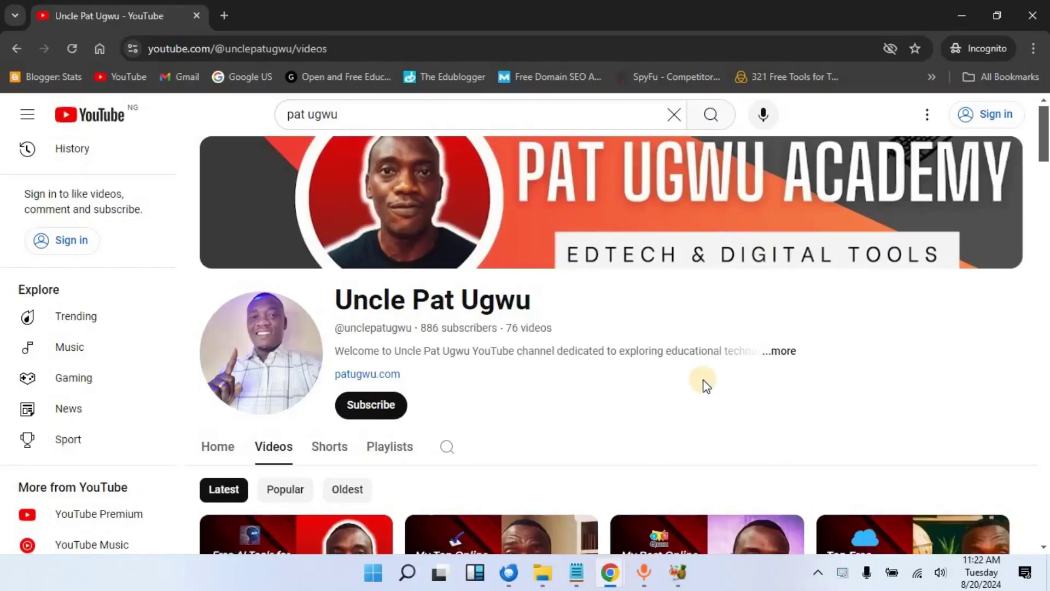
Step: Open the 'How To Reduce Video Size Handbrake' video from the channel's videos, then minimize Chrome
scroll(701, 383, down, 10)
scroll(701, 392, down, 8)
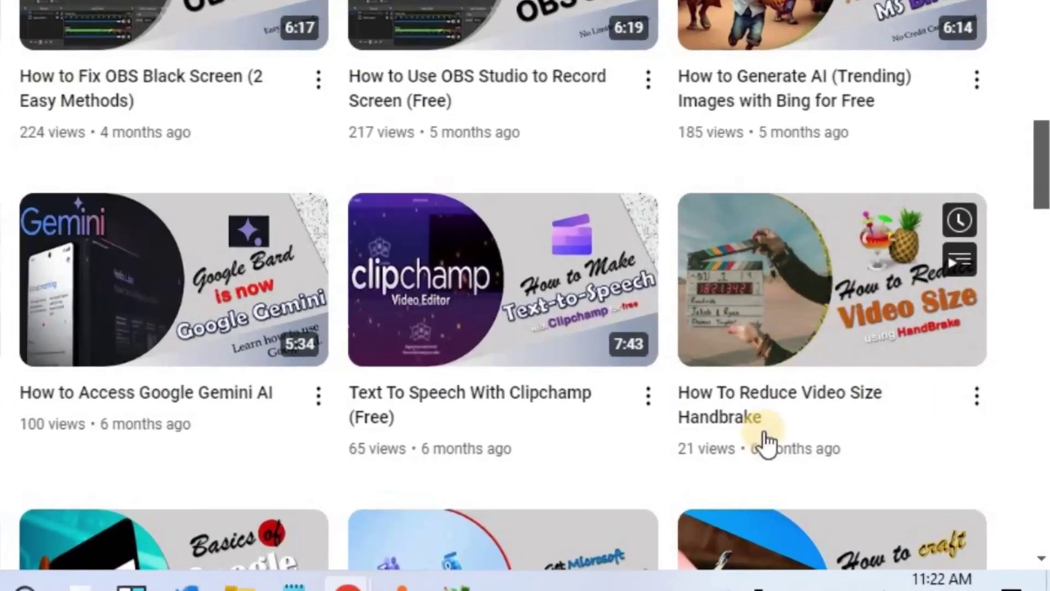
click(819, 308)
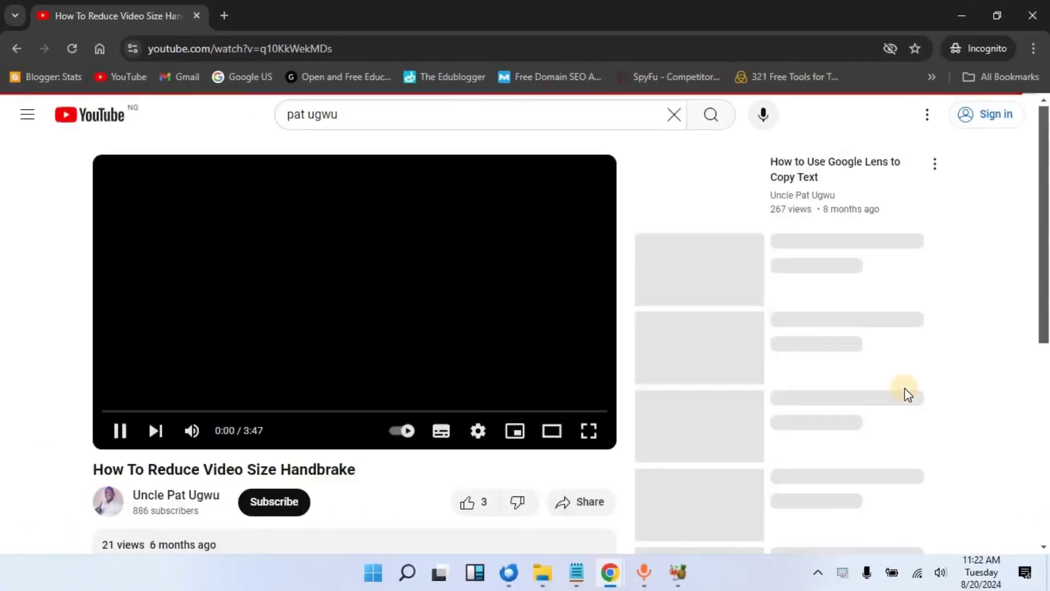
scroll(905, 388, down, 3)
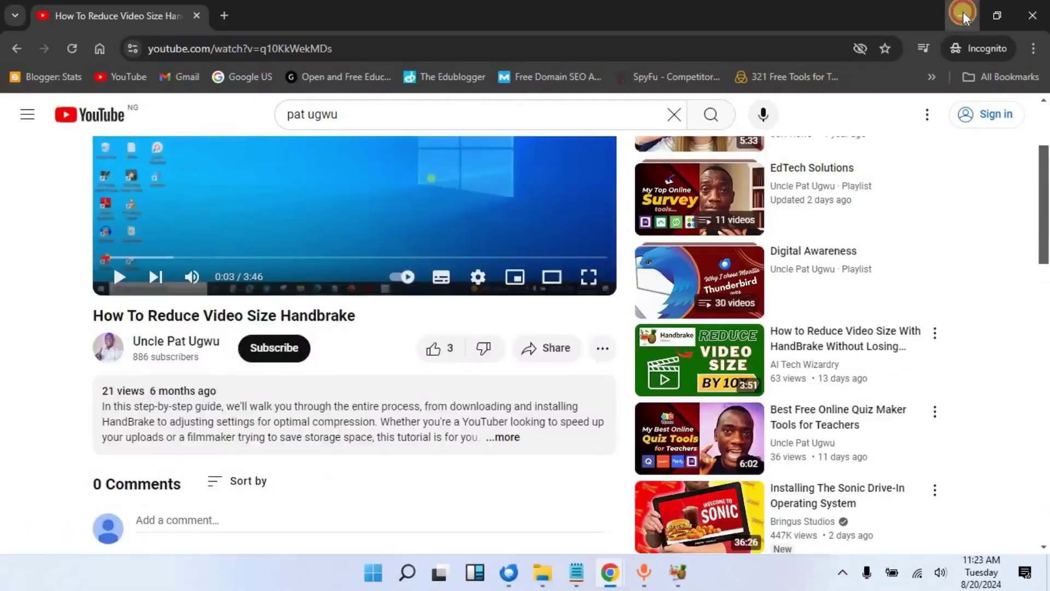
click(962, 16)
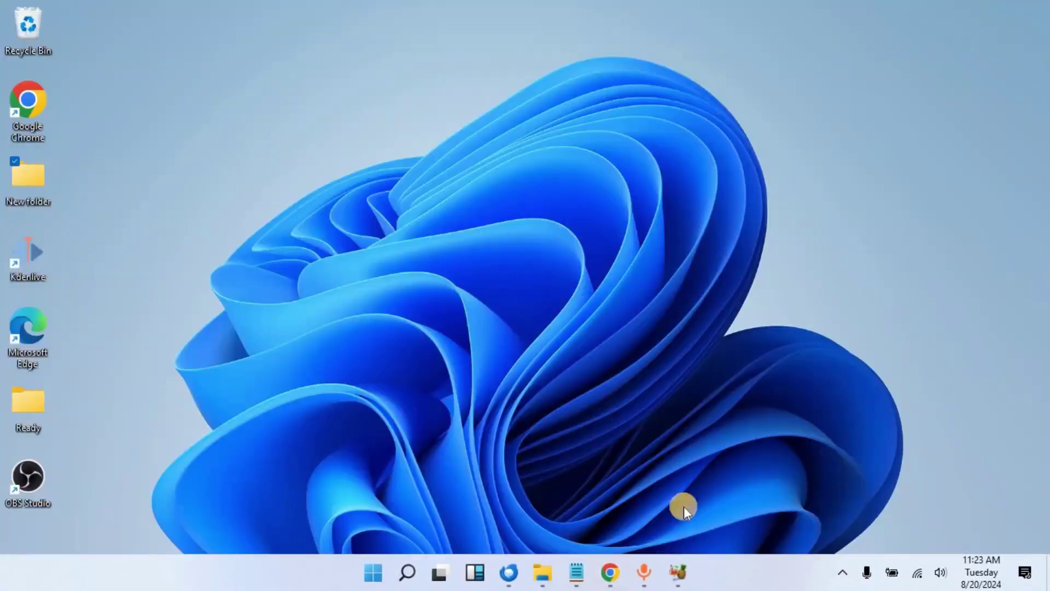
Step: Drag 0818 from the Ready folder into HandBrake and encode it with the Fast 1080p30 preset
click(678, 573)
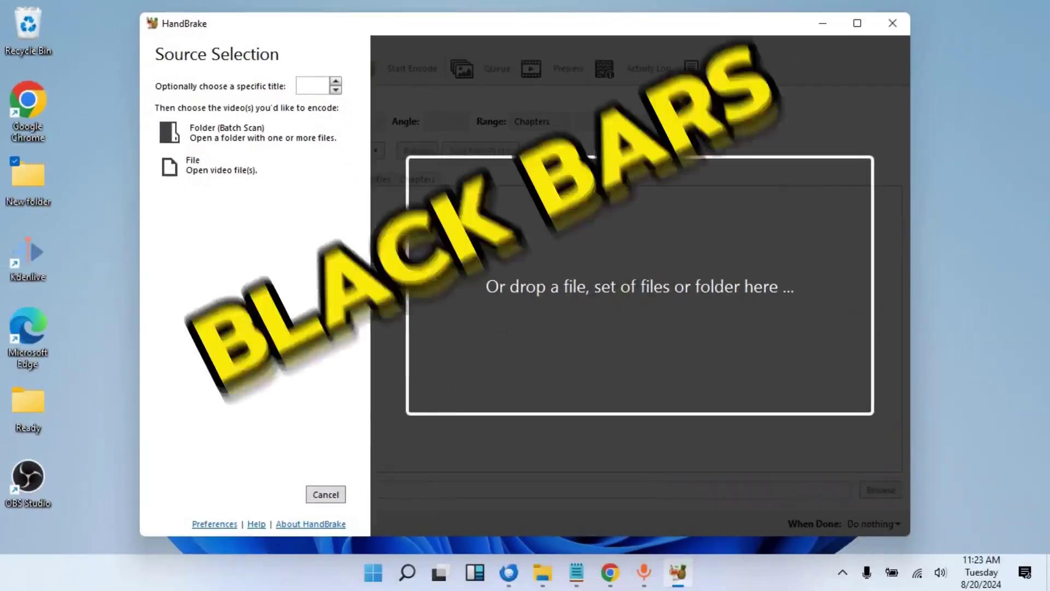
click(542, 572)
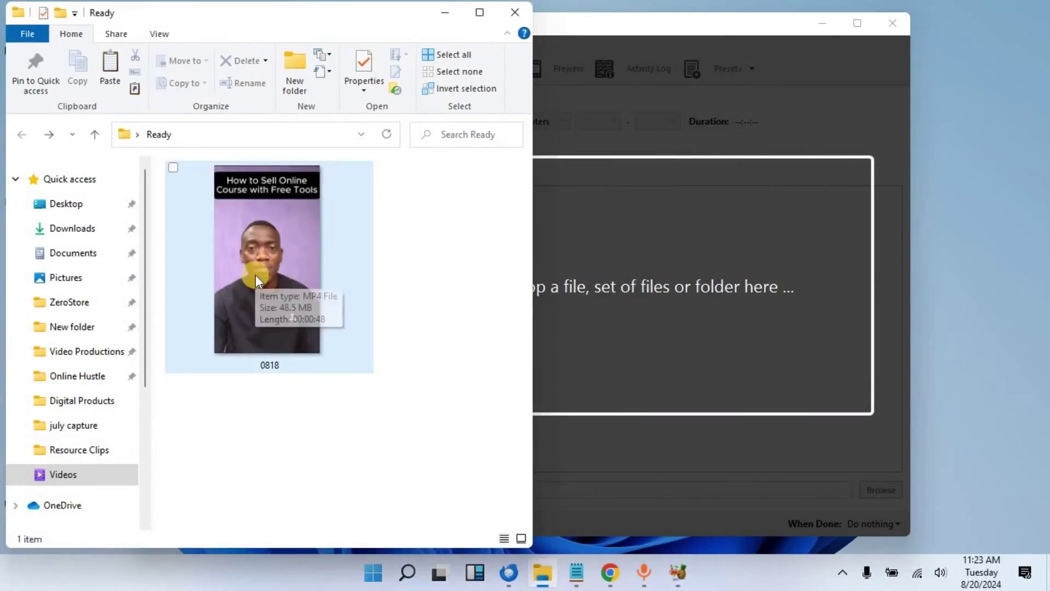
click(370, 357)
drag(370, 356, 648, 338)
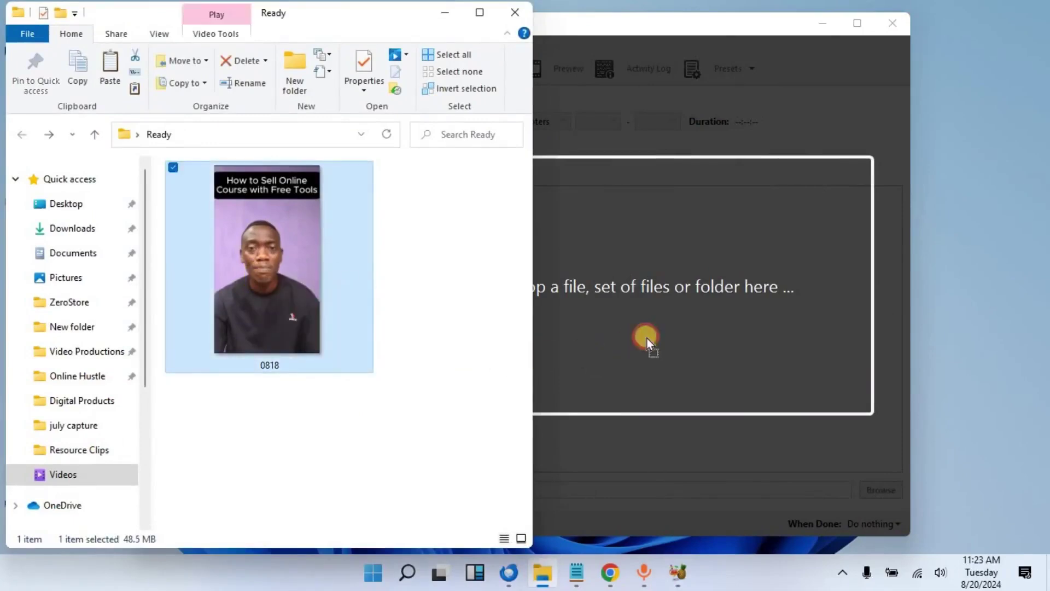
click(445, 12)
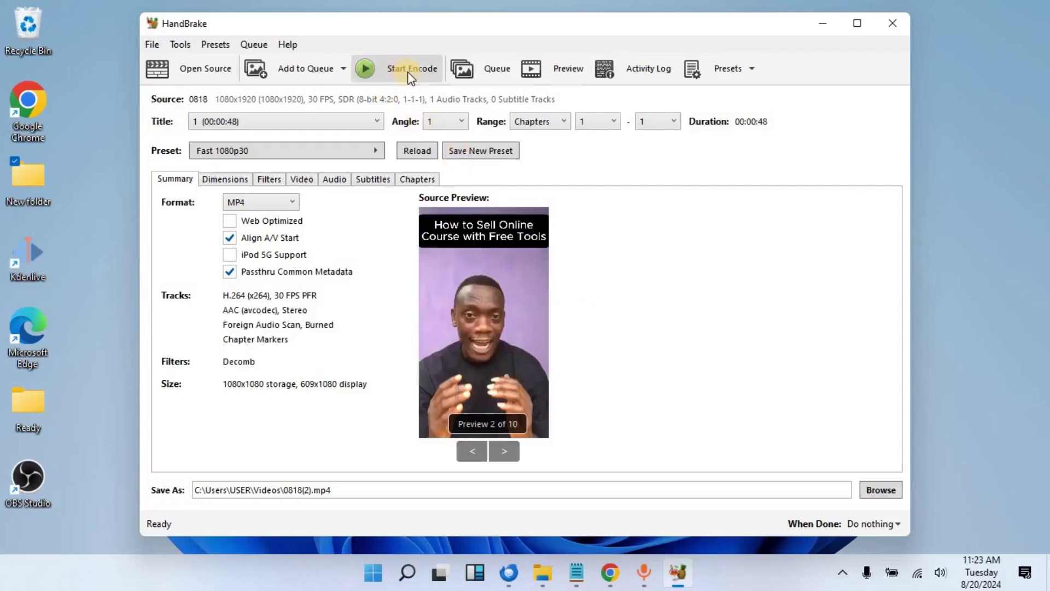
click(410, 77)
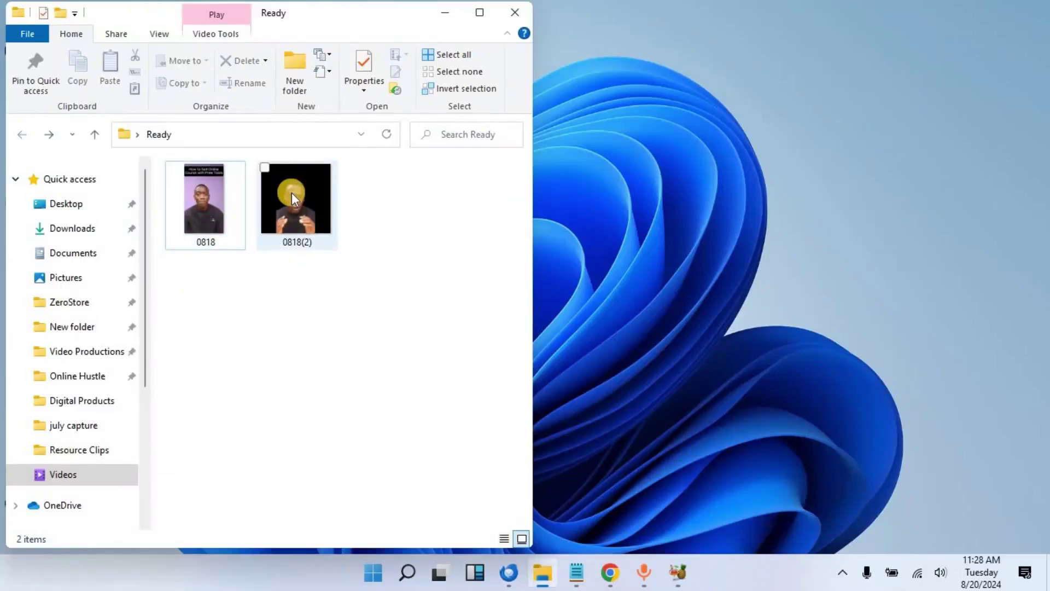
Step: Compare the original 0818 (48.5 MB) with the encoded 0818(2) (11.8 MB, 00:00:48)
click(209, 226)
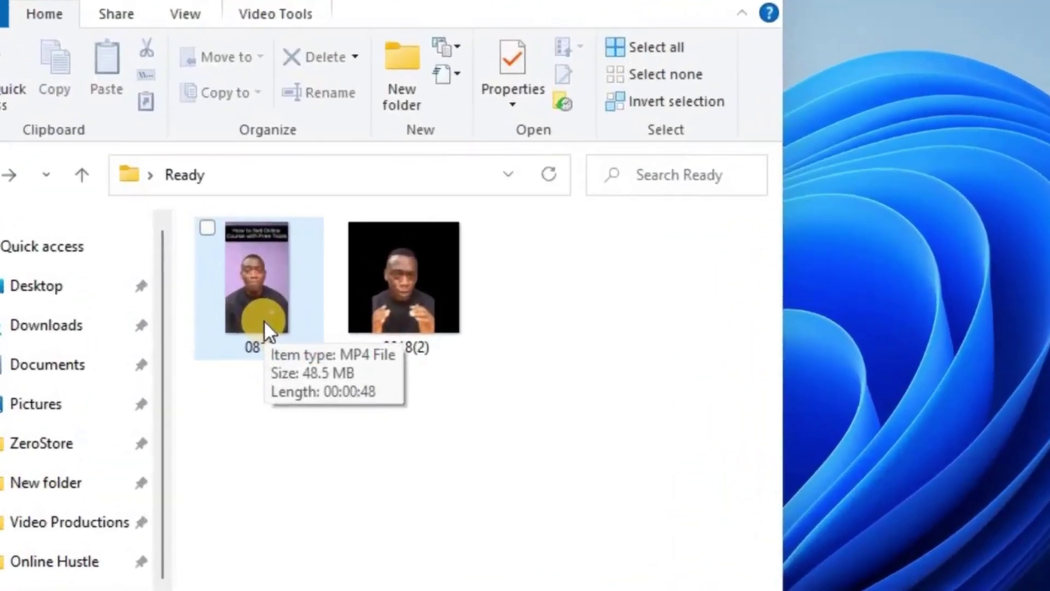
click(422, 572)
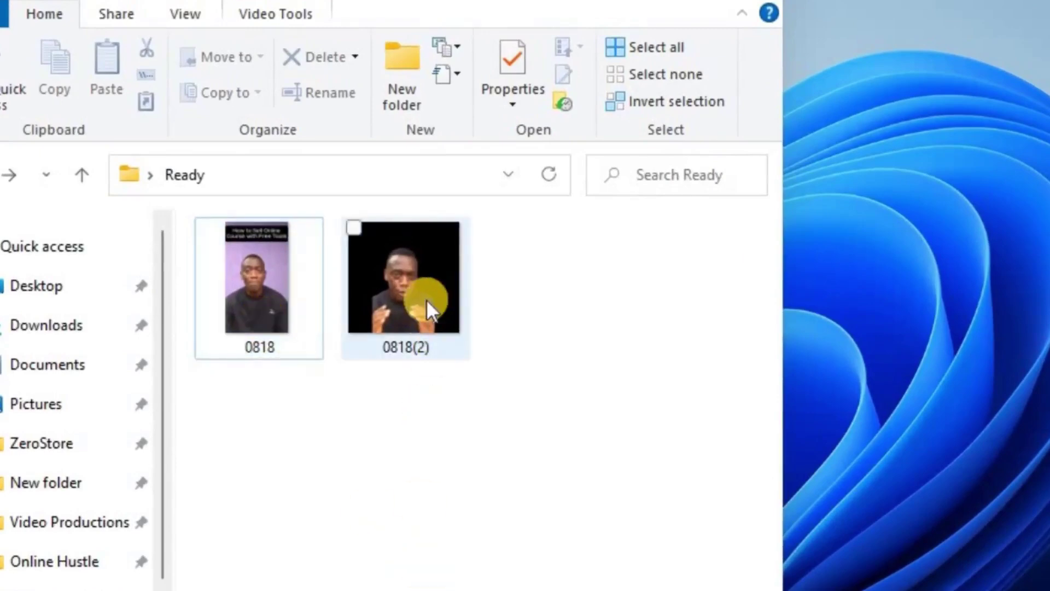
mouse_move(425, 299)
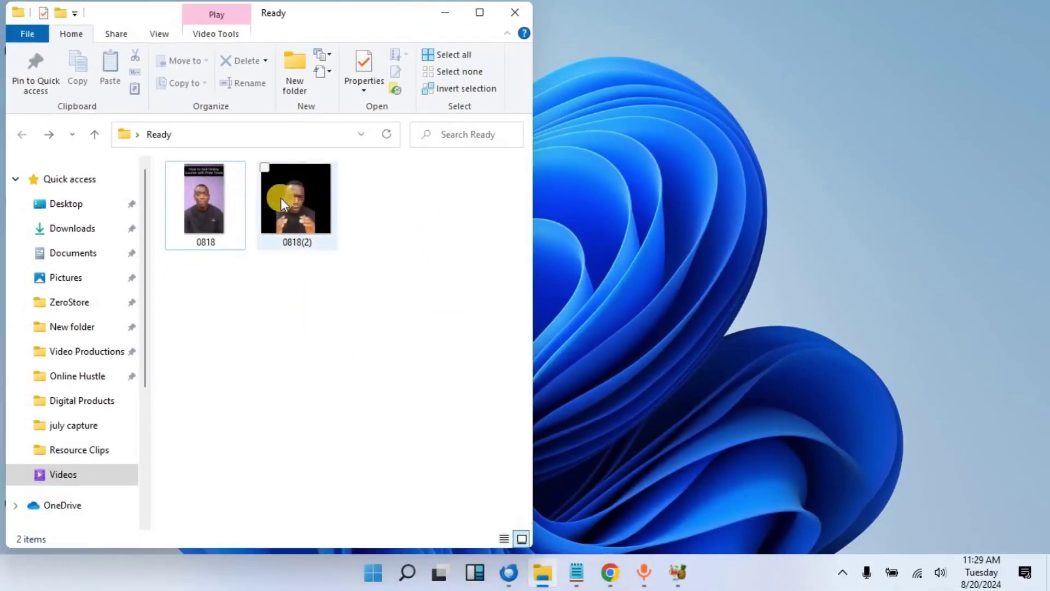
mouse_move(350, 203)
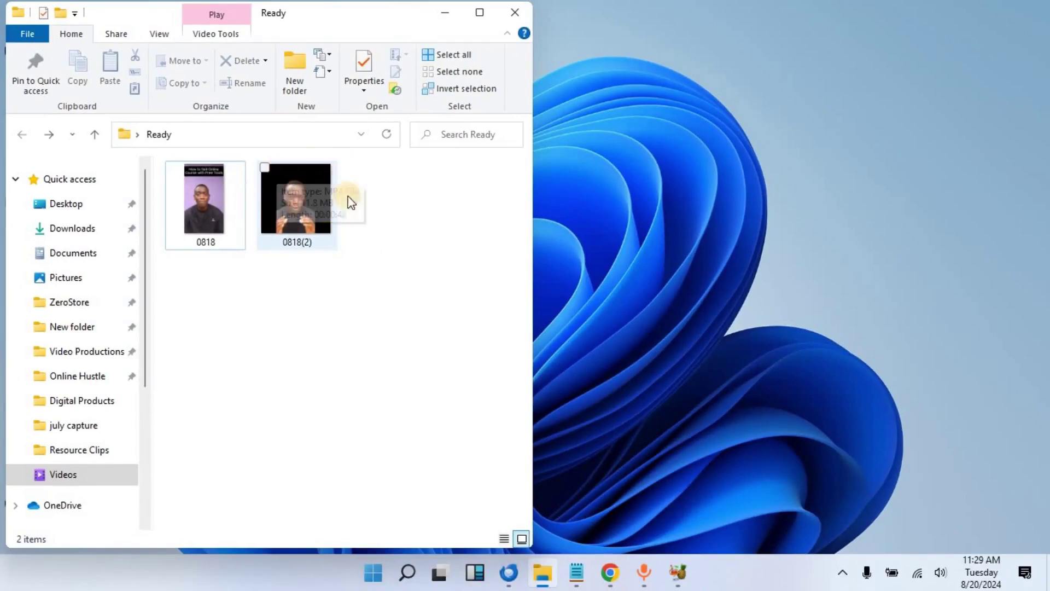
Step: Check the Details properties of 0818(2), confirming its 1080x1080 resolution
click(301, 205)
right_click(301, 204)
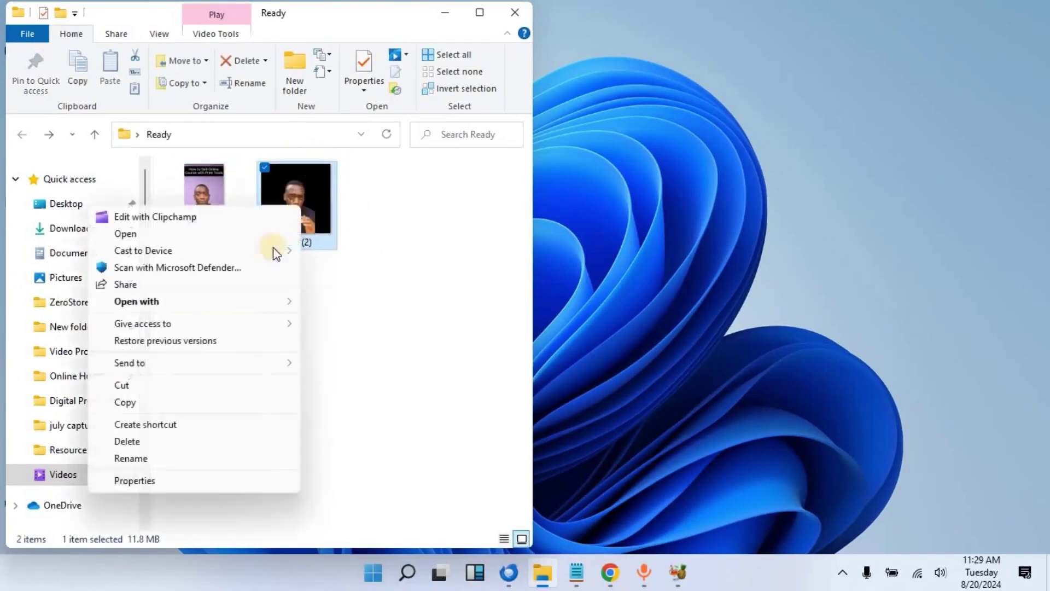
click(157, 480)
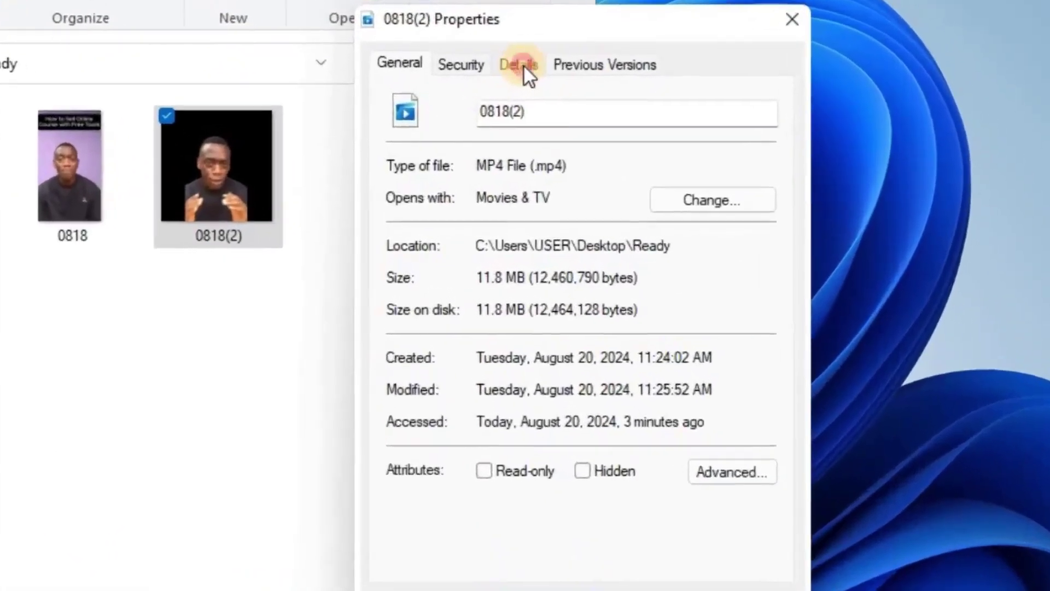
click(484, 135)
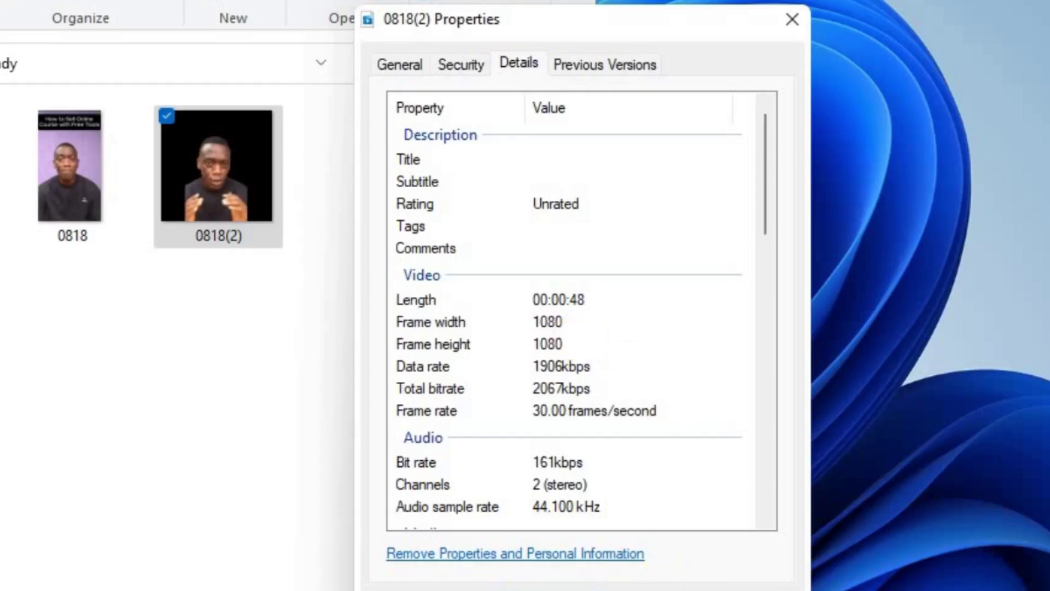
key(Escape)
Step: Check the Details properties of the original 0818: 48.5 MB, 1080×1920, 8485 kbps bitrate
click(71, 215)
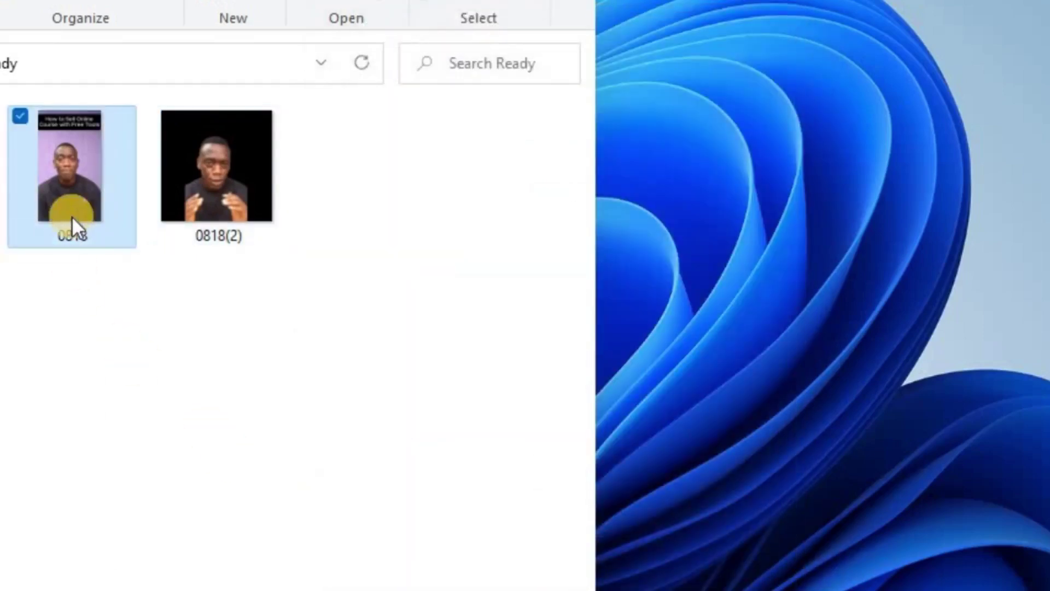
right_click(72, 215)
click(41, 520)
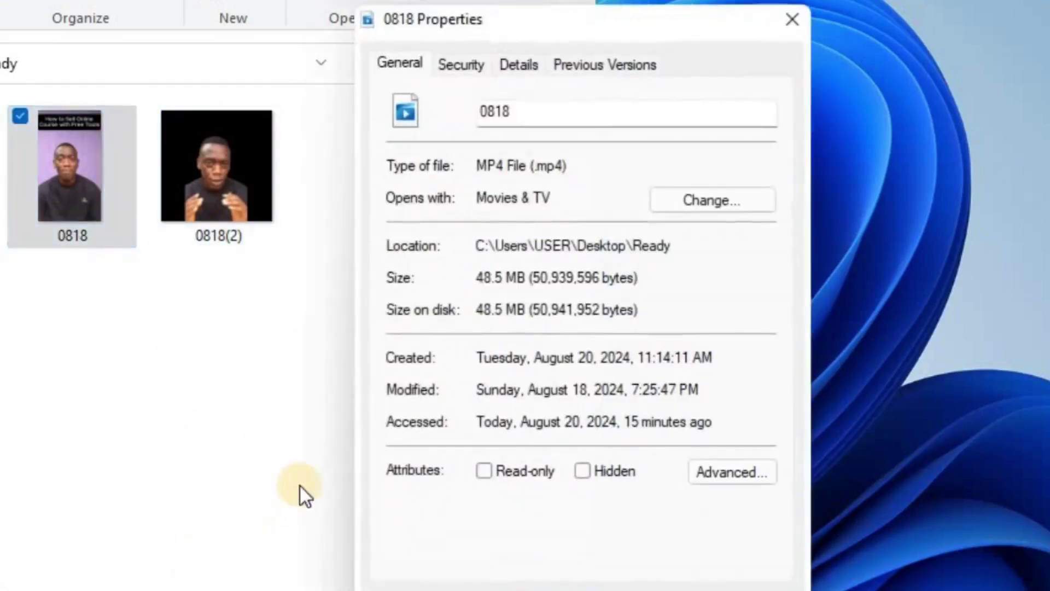
click(509, 63)
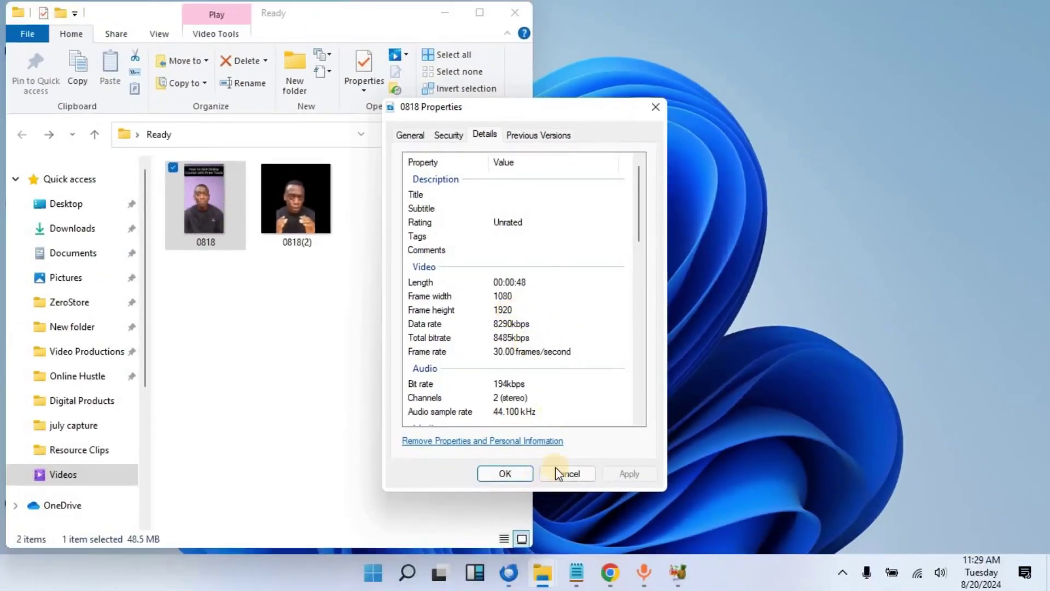
click(557, 473)
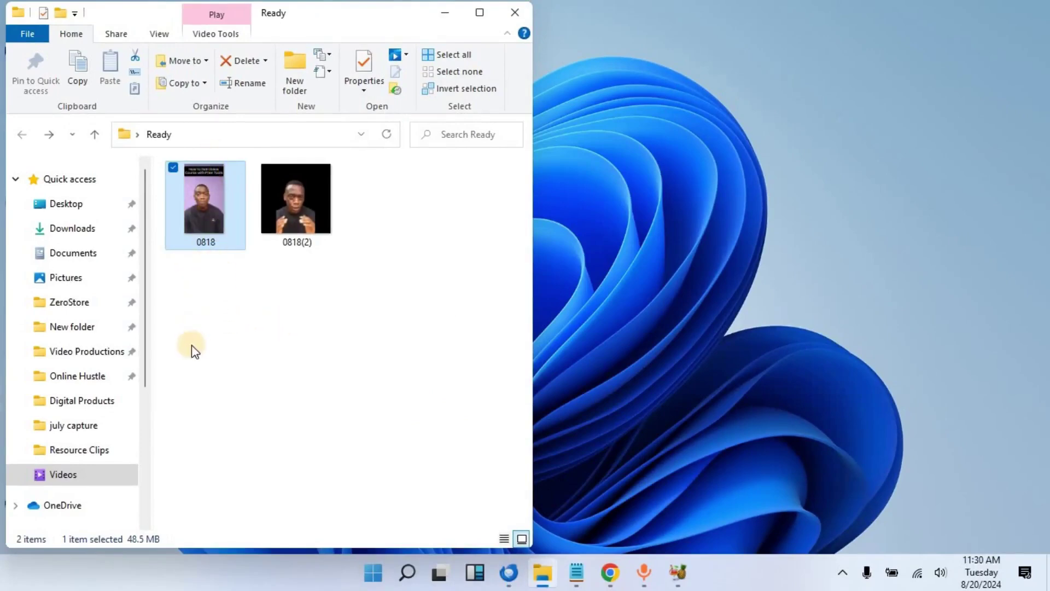
Step: Back in HandBrake, start a new preset named 'Vertical Videos'
click(445, 13)
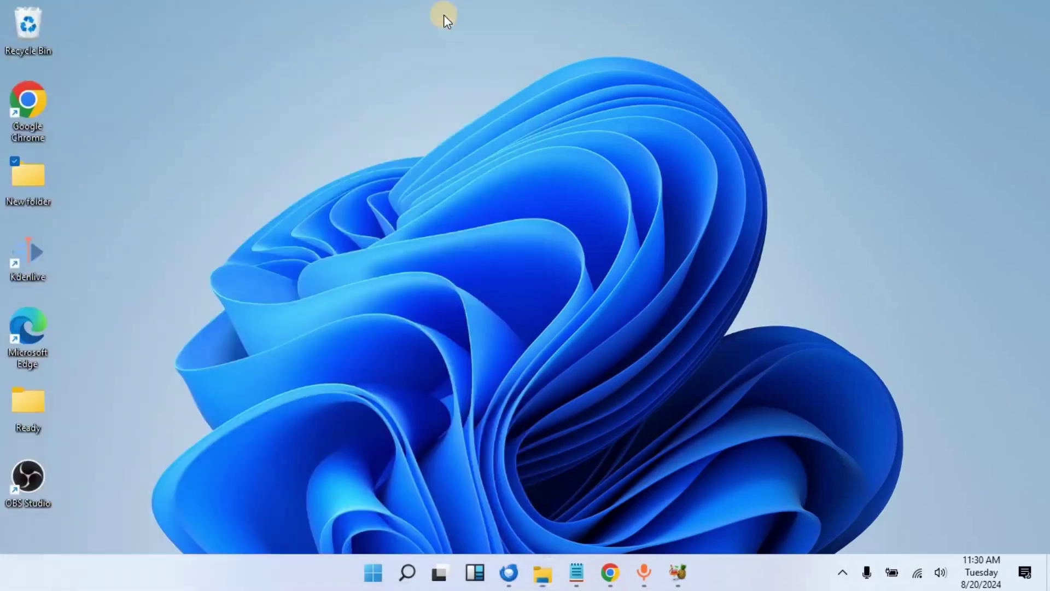
click(678, 572)
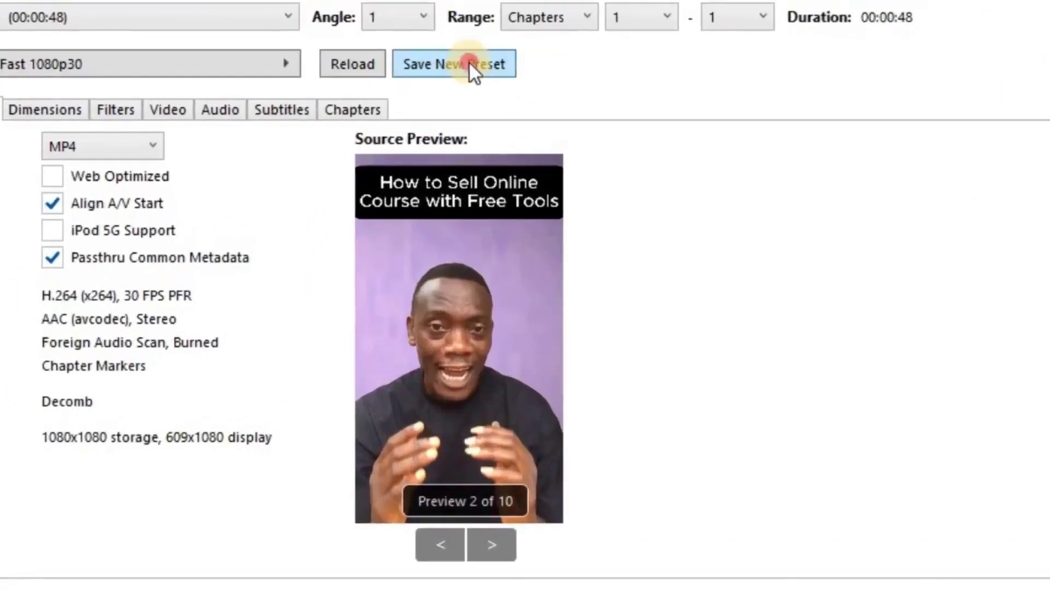
click(468, 63)
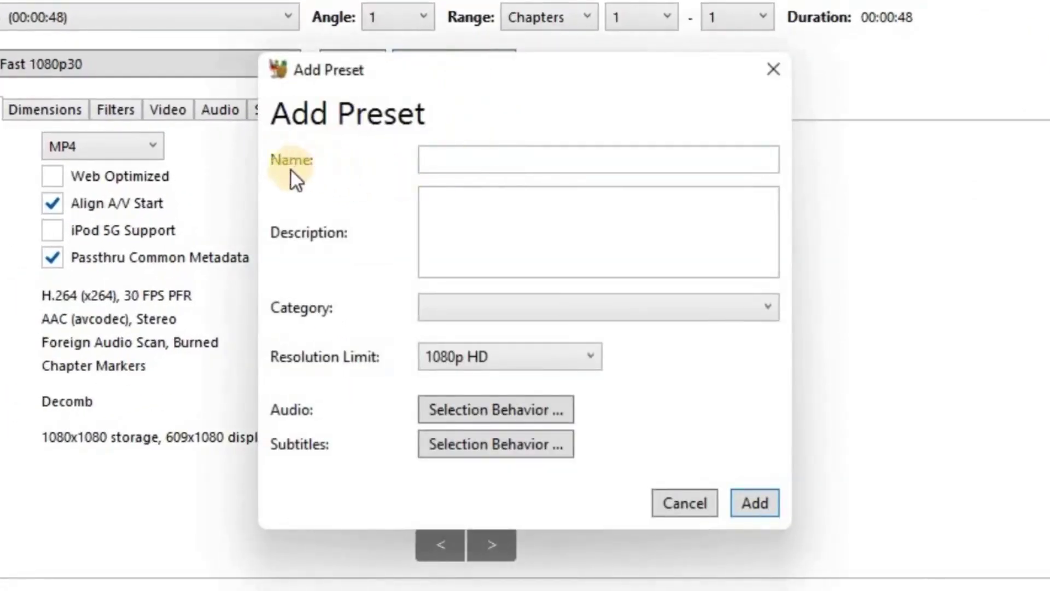
click(482, 160)
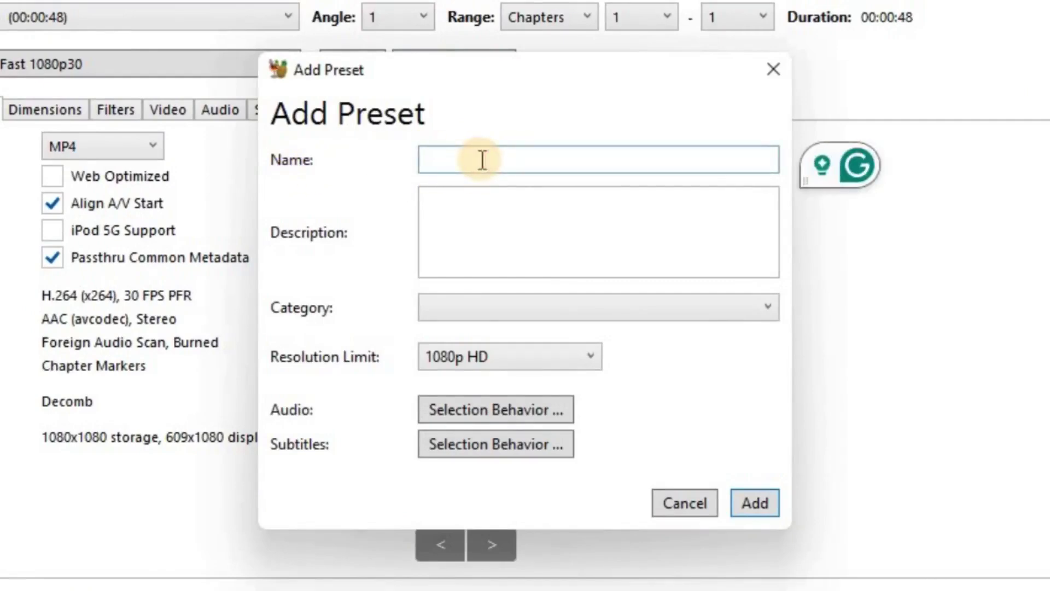
text(Ver)
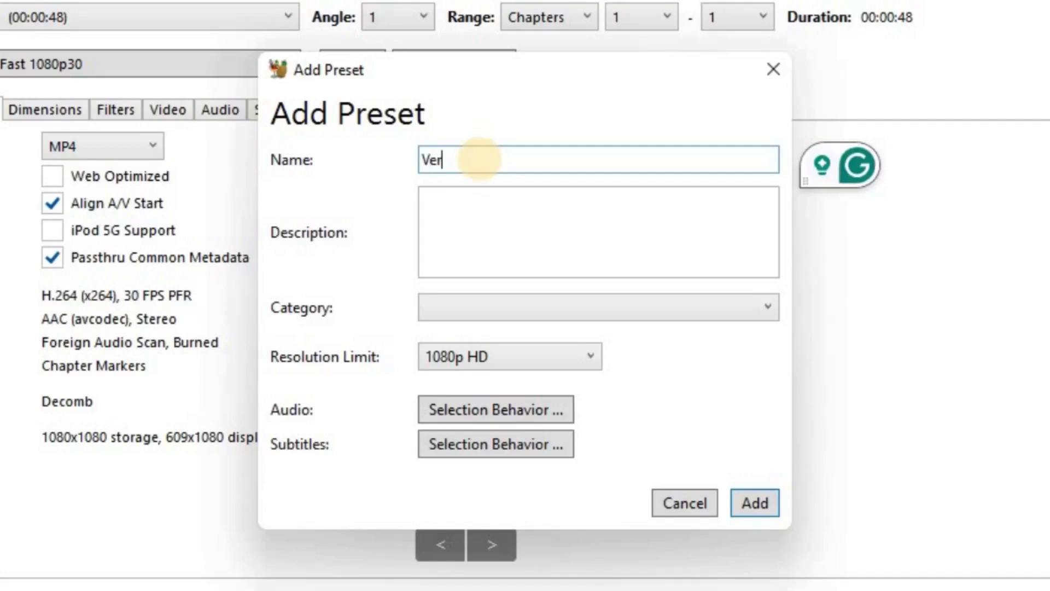
text(tical Vif)
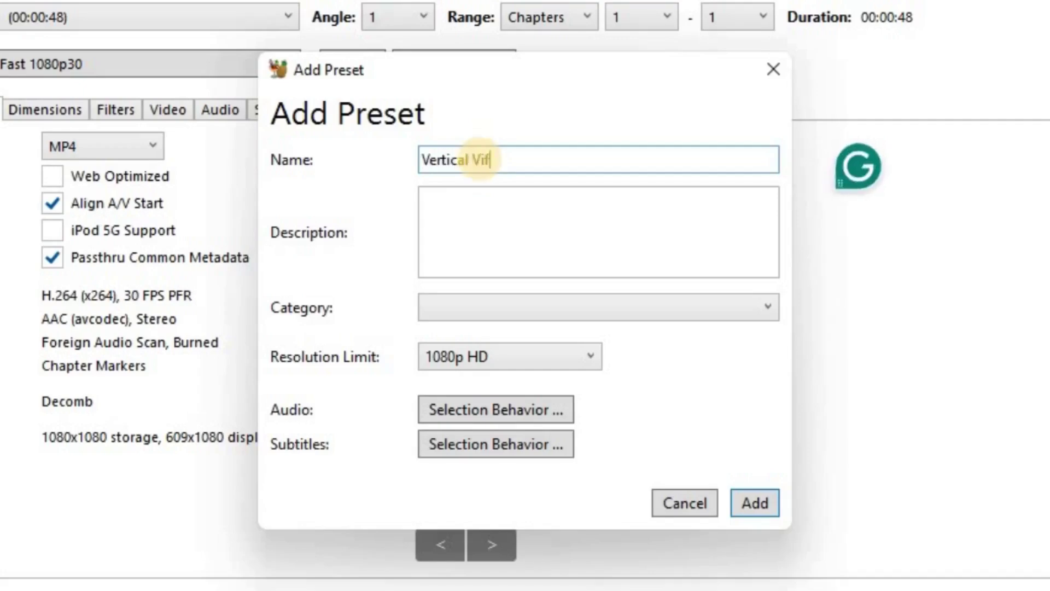
key(BackSpace)
text(deos)
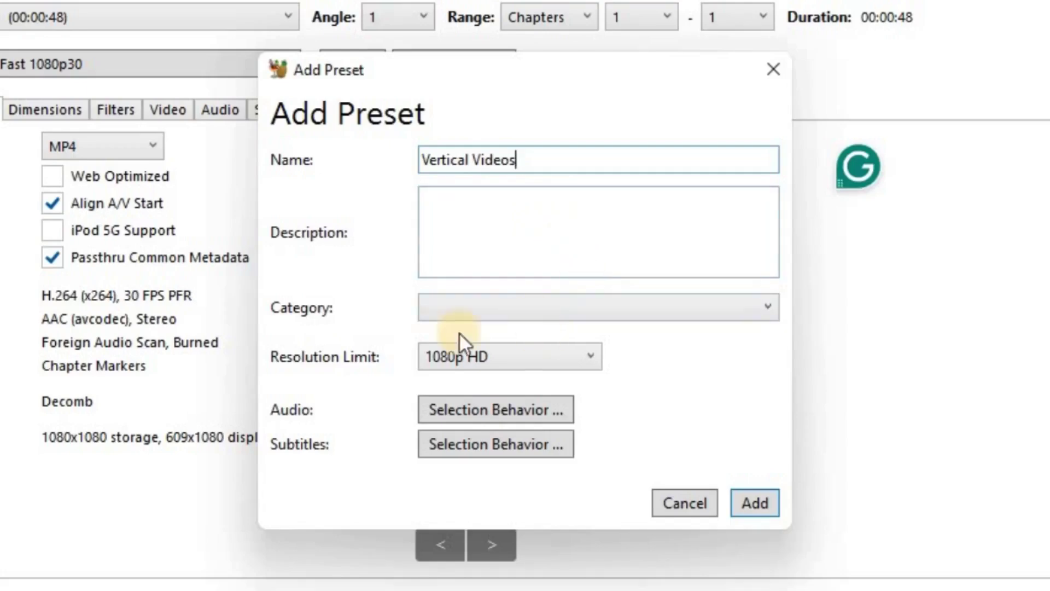
Step: Review the preset Category list, leaving the category empty
click(658, 309)
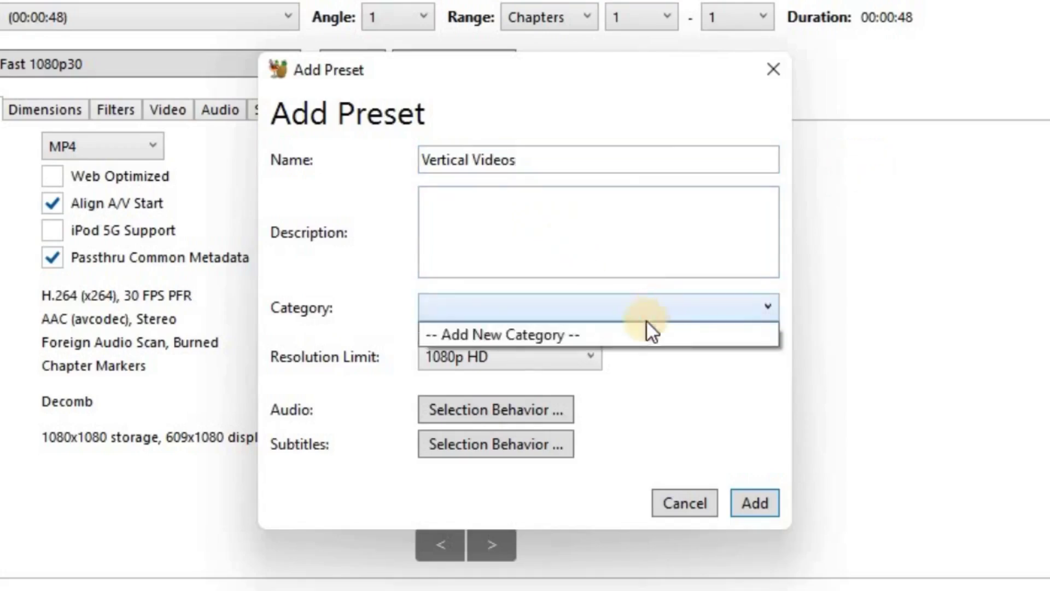
click(687, 353)
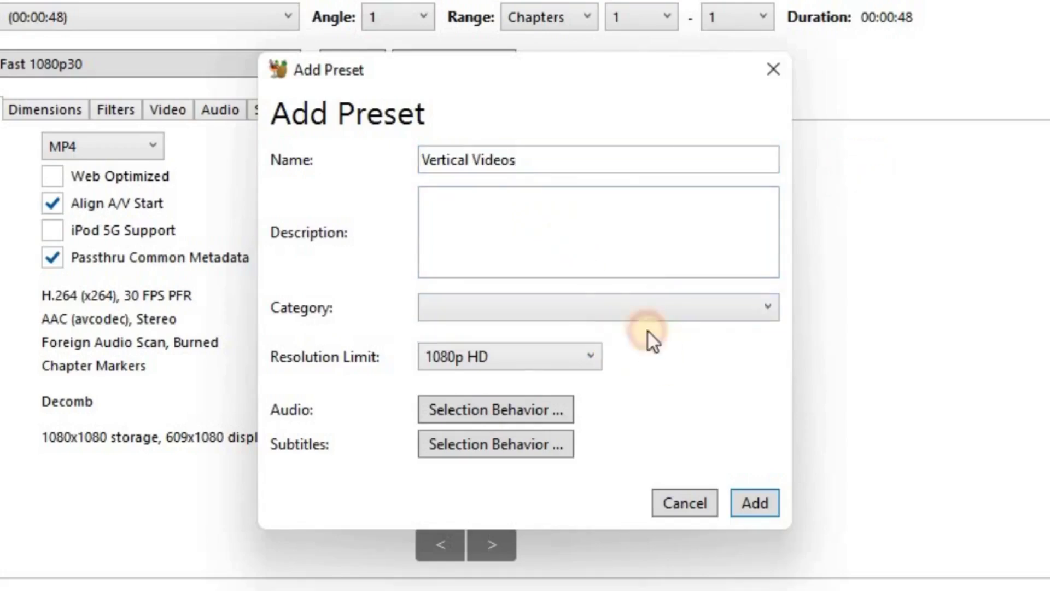
click(660, 311)
click(659, 375)
Step: Give Vertical Videos a custom 1080 × 1920 resolution limit and add the preset
click(584, 364)
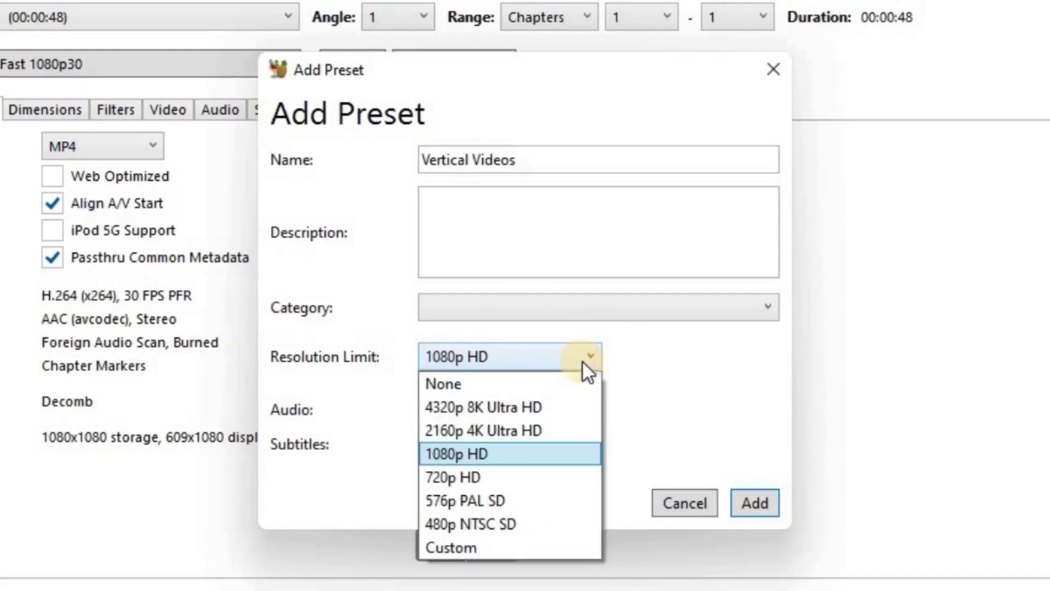
click(466, 548)
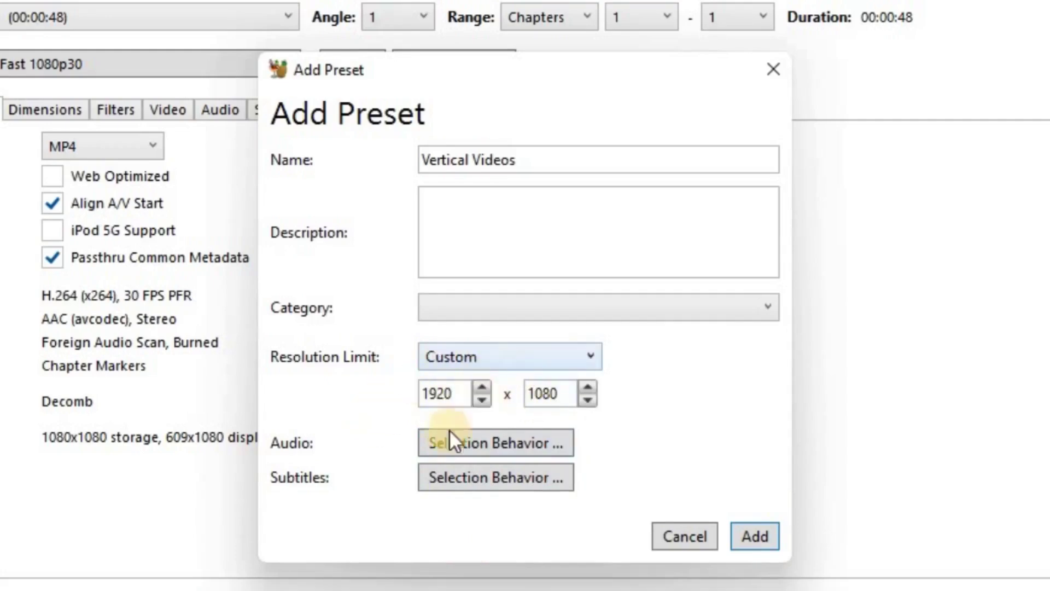
double_click(445, 394)
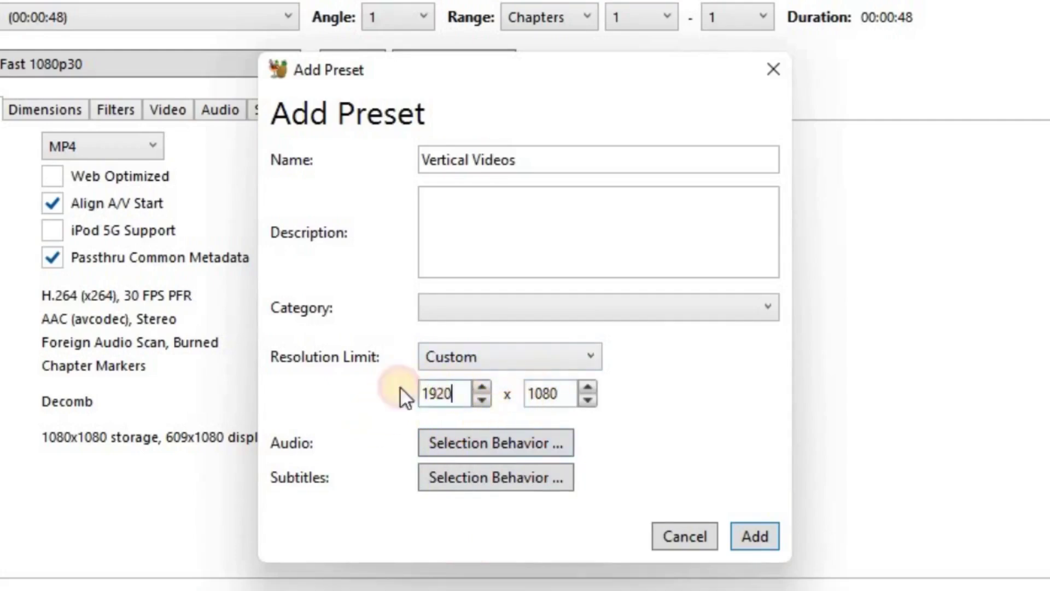
text(1080)
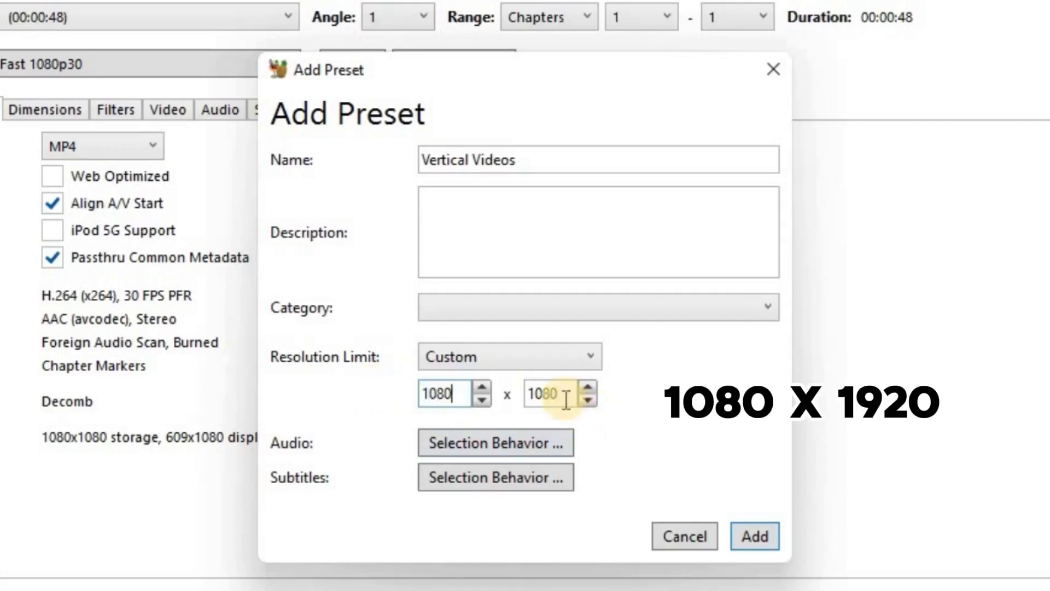
drag(565, 395, 513, 386)
text(1920)
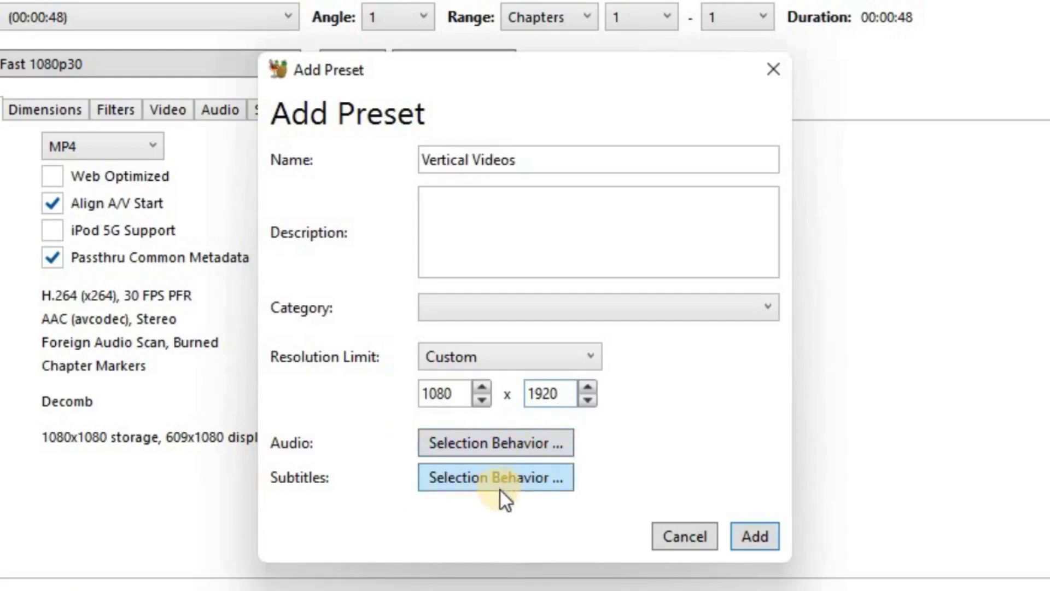
click(754, 535)
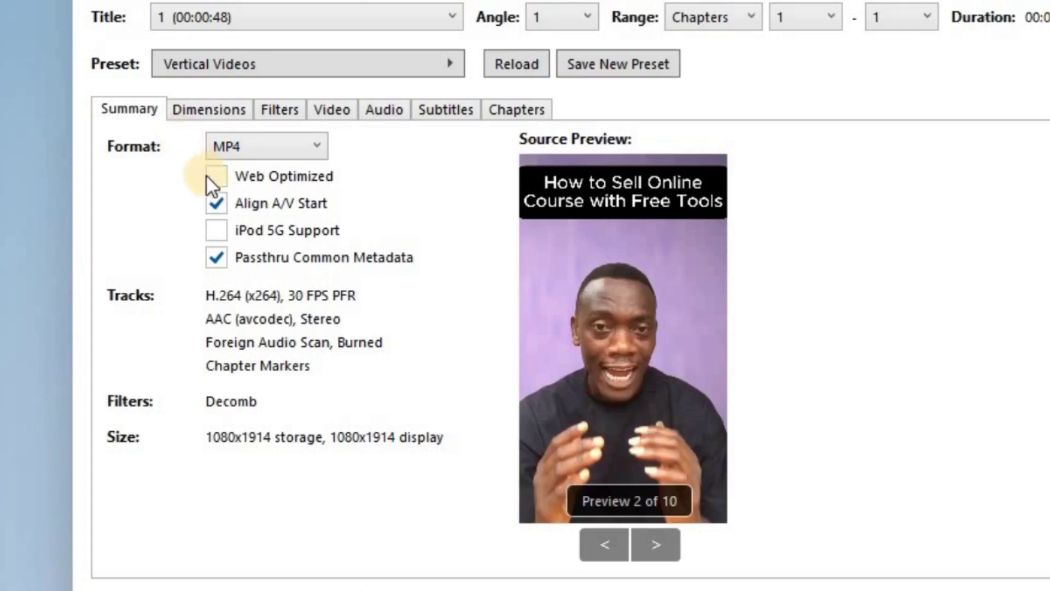
Step: Enable Web Optimized, then view the Dimensions tab showing 1080x1914 final size
click(211, 175)
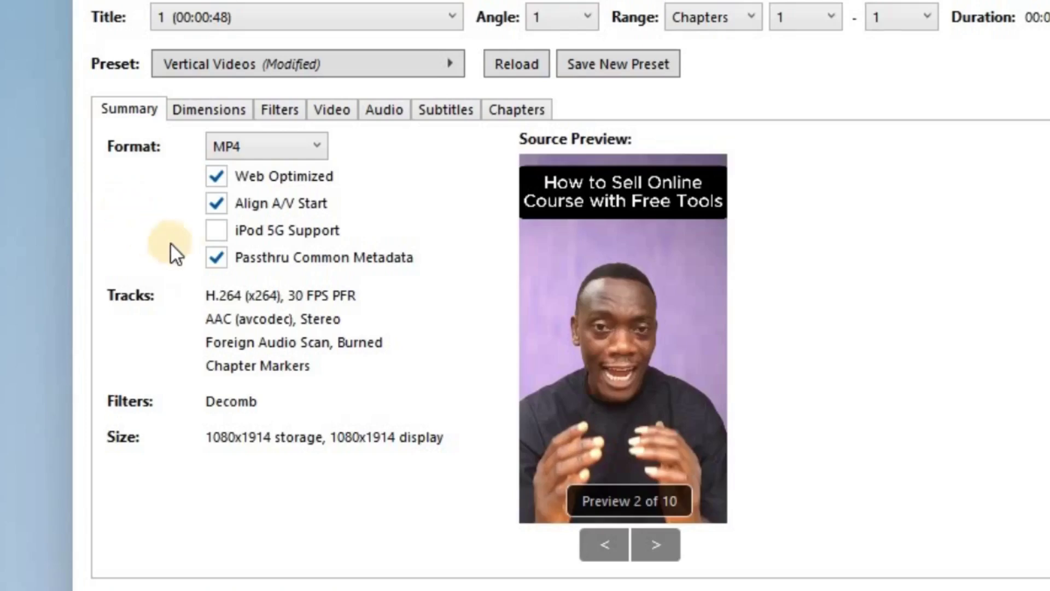
click(195, 110)
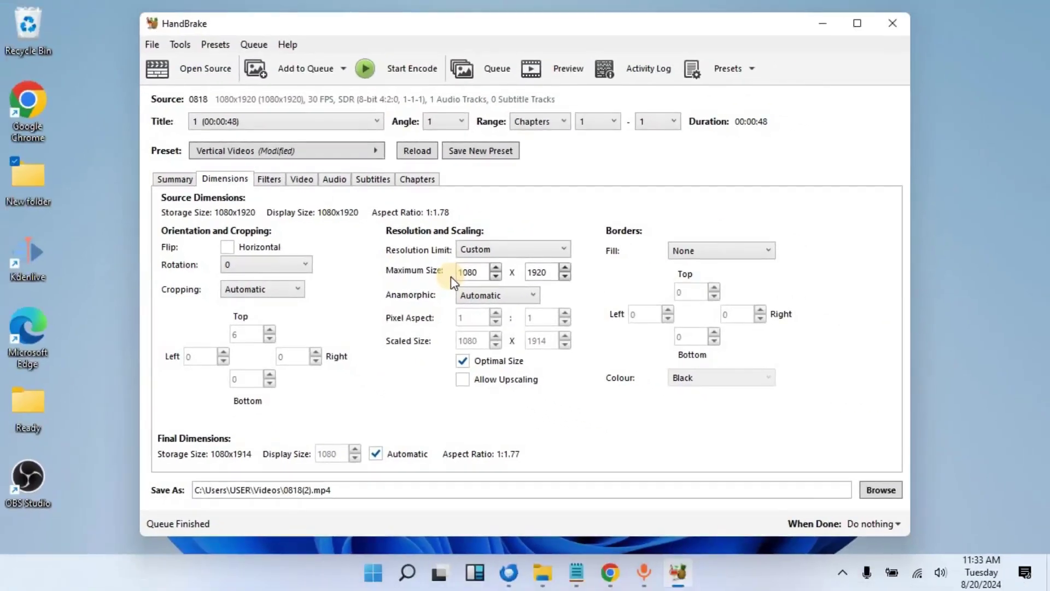
Step: In a new incognito tab, go to patugwu.com and open Tools > Video Dimension Guides
key(alt+Tab)
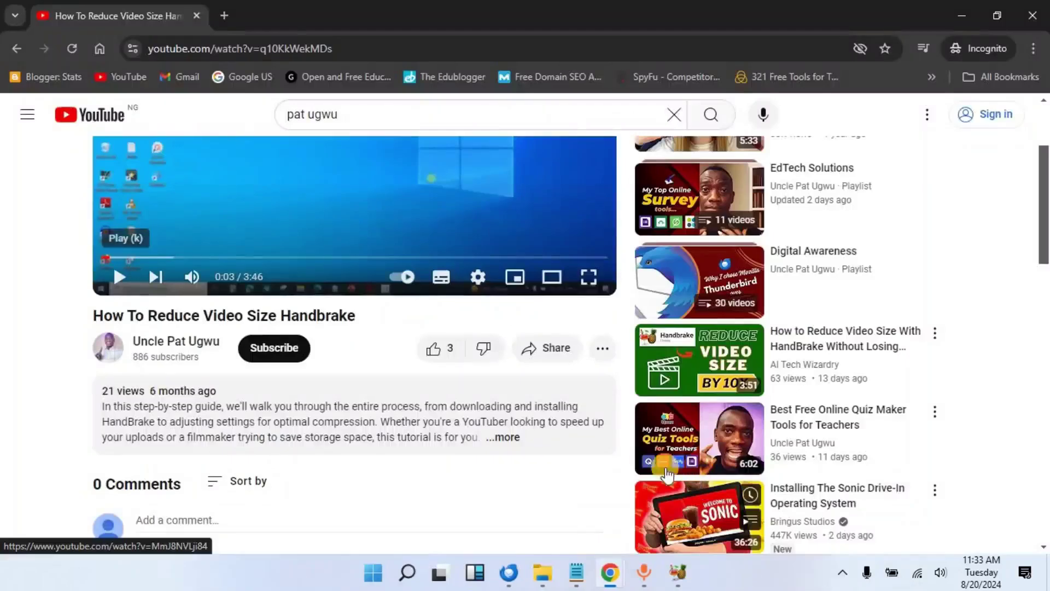
click(225, 15)
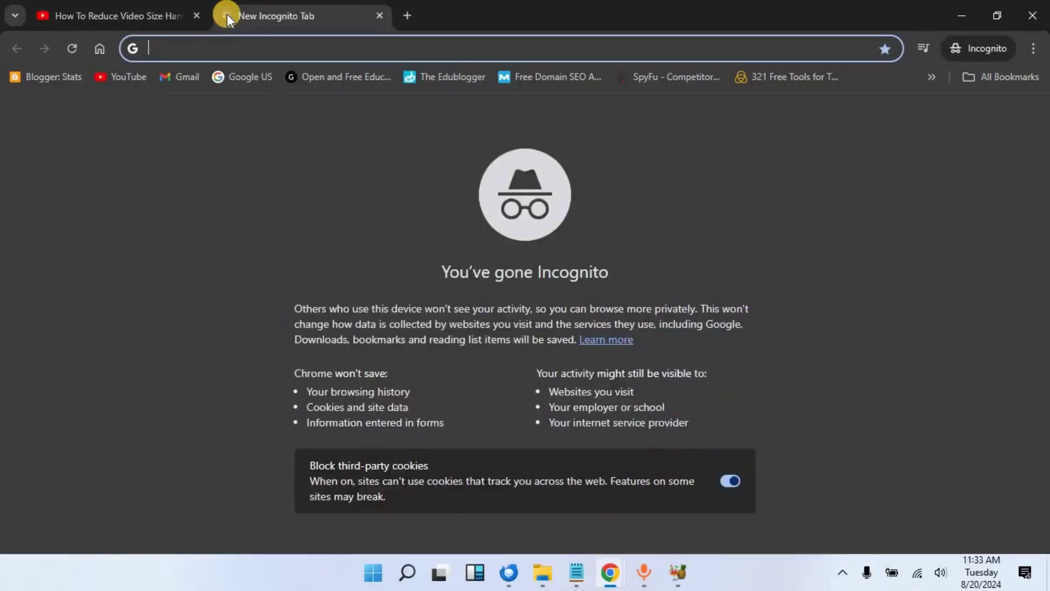
text(patugwu.com)
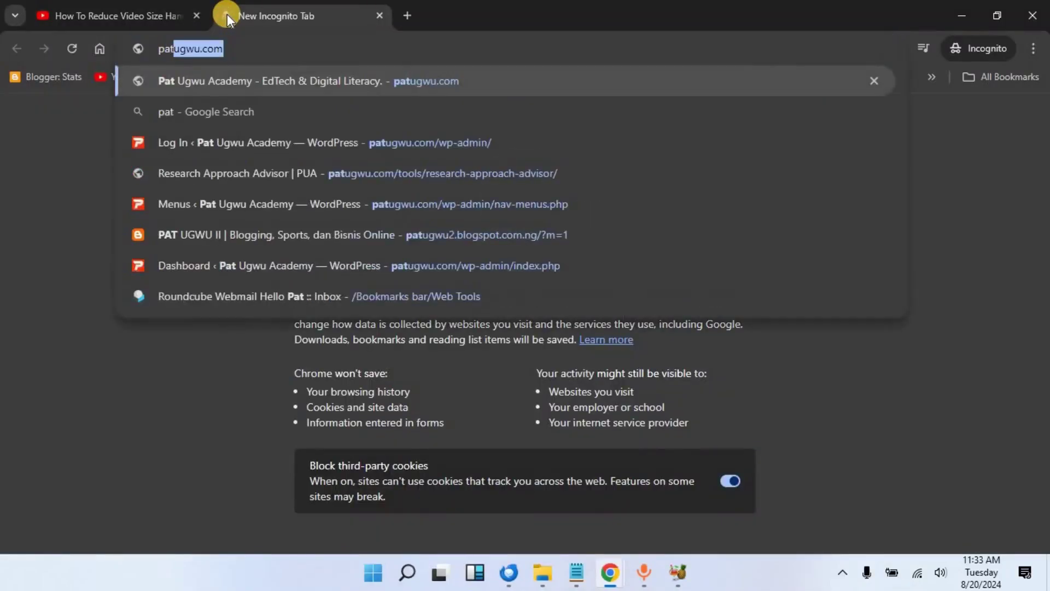
key(Return)
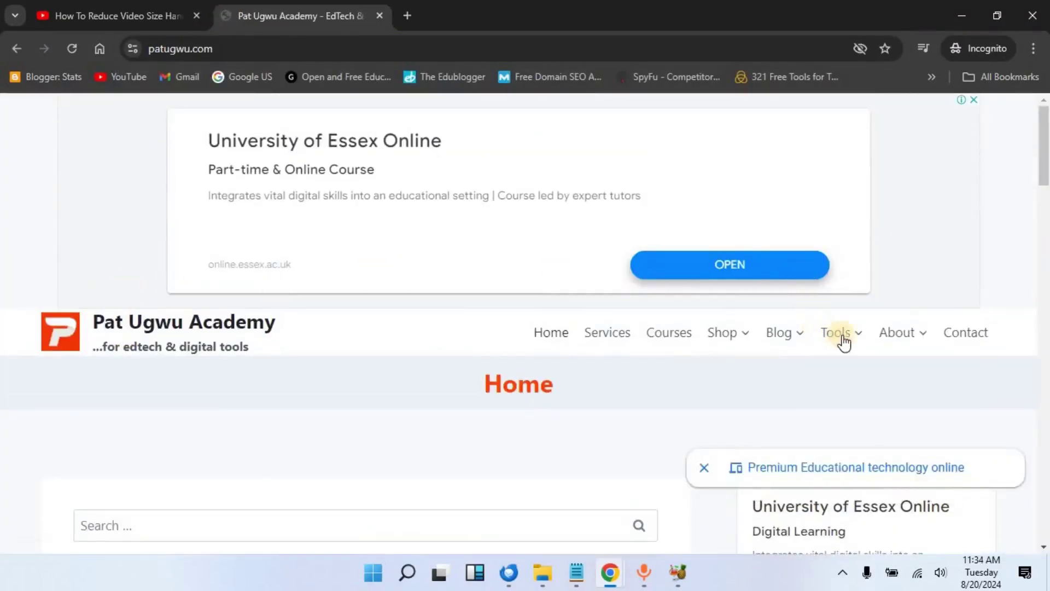
click(851, 338)
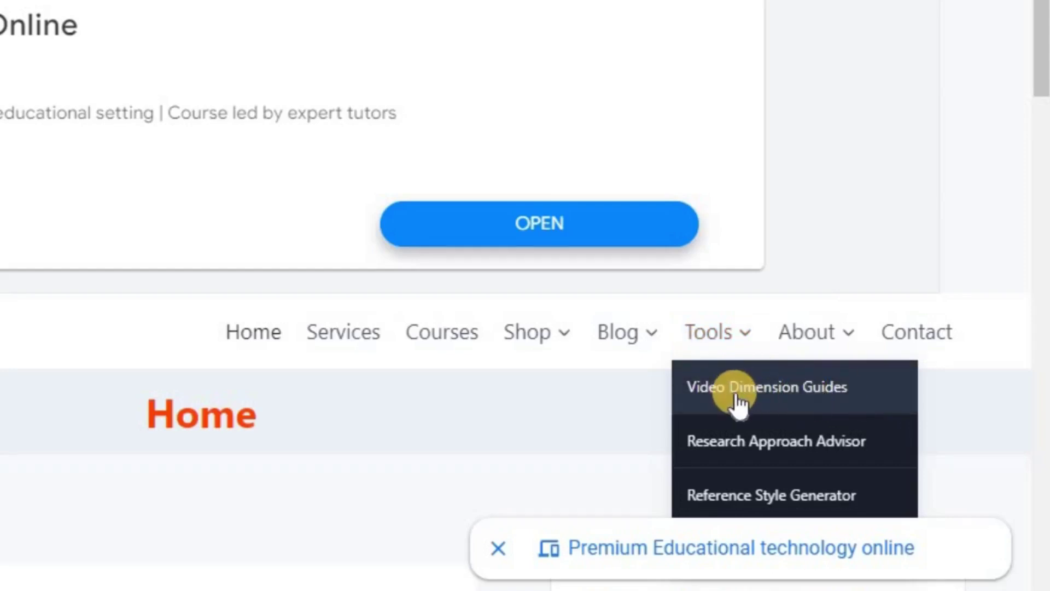
click(856, 396)
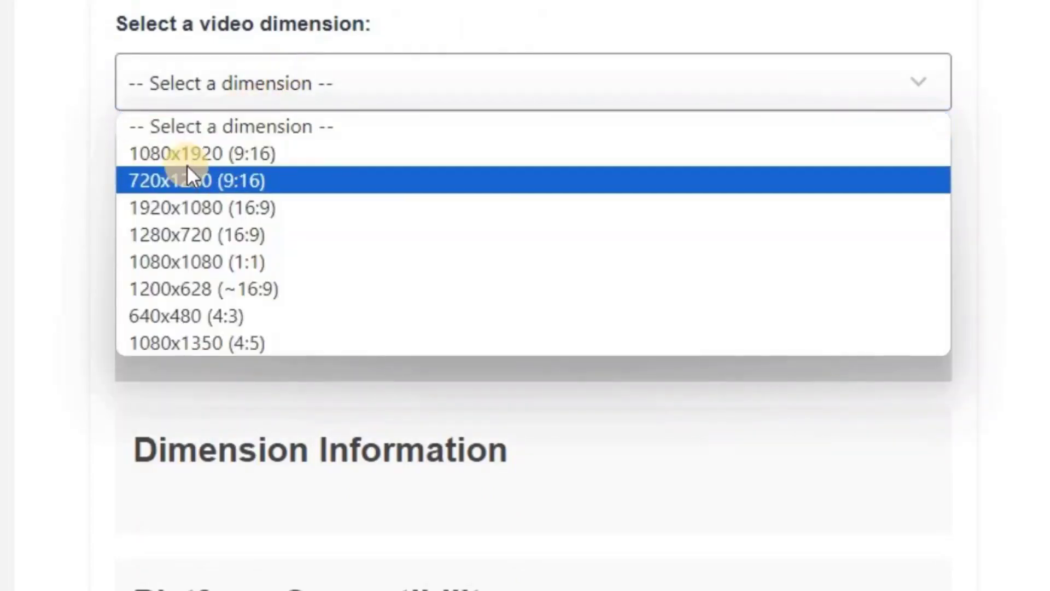
Step: Select 1080x1920 (9:16) and read its Full HD (Vertical) details and platforms like TikTok and Shorts
click(278, 153)
scroll(65, 311, down, 5)
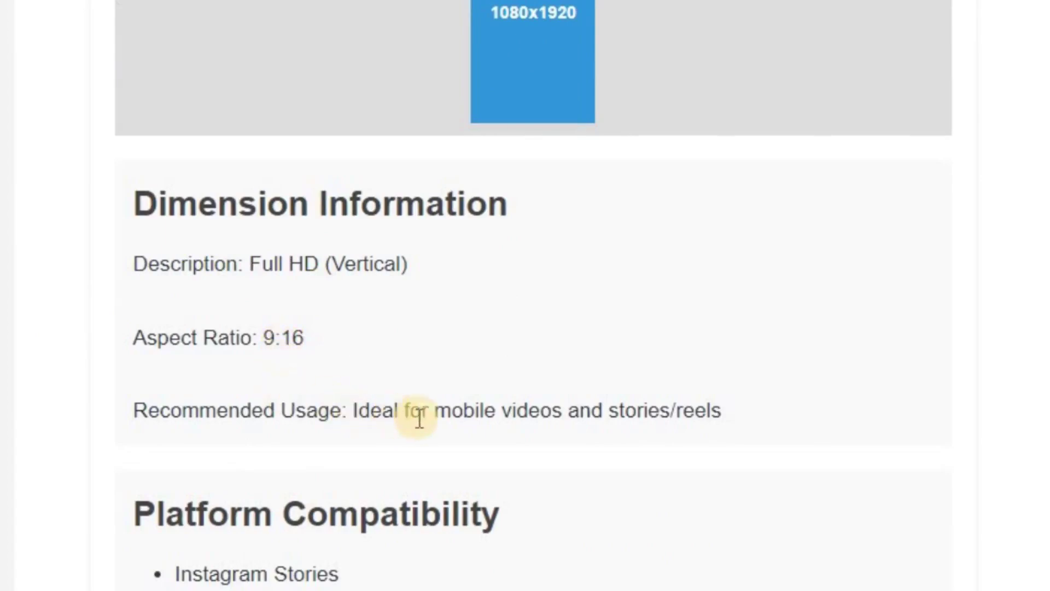
drag(450, 407, 553, 412)
drag(621, 414, 722, 413)
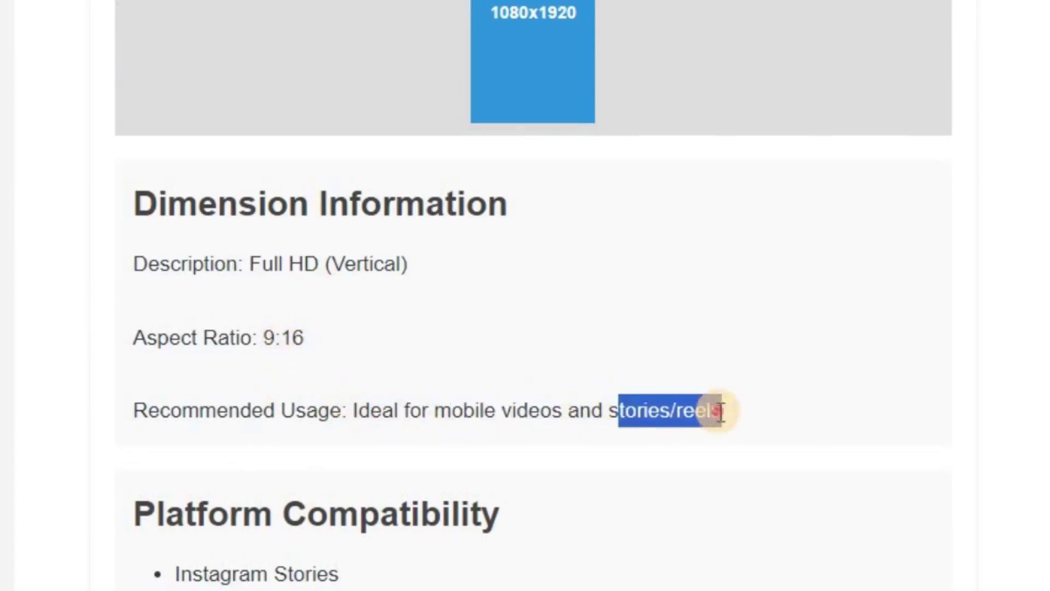
scroll(574, 432, down, 1)
scroll(564, 421, down, 3)
click(166, 328)
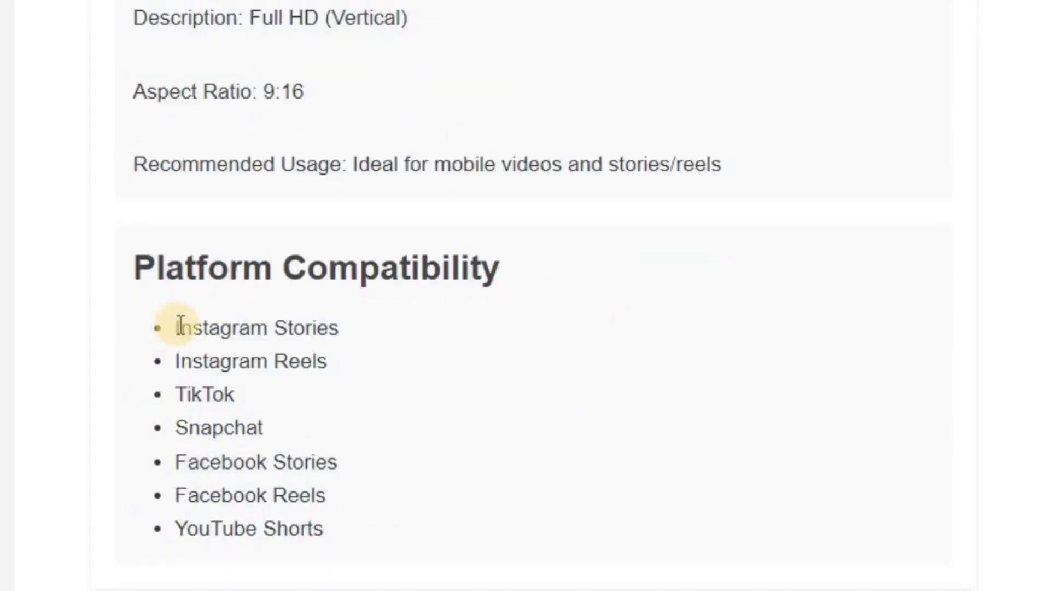
drag(181, 326, 350, 524)
triple_click(383, 513)
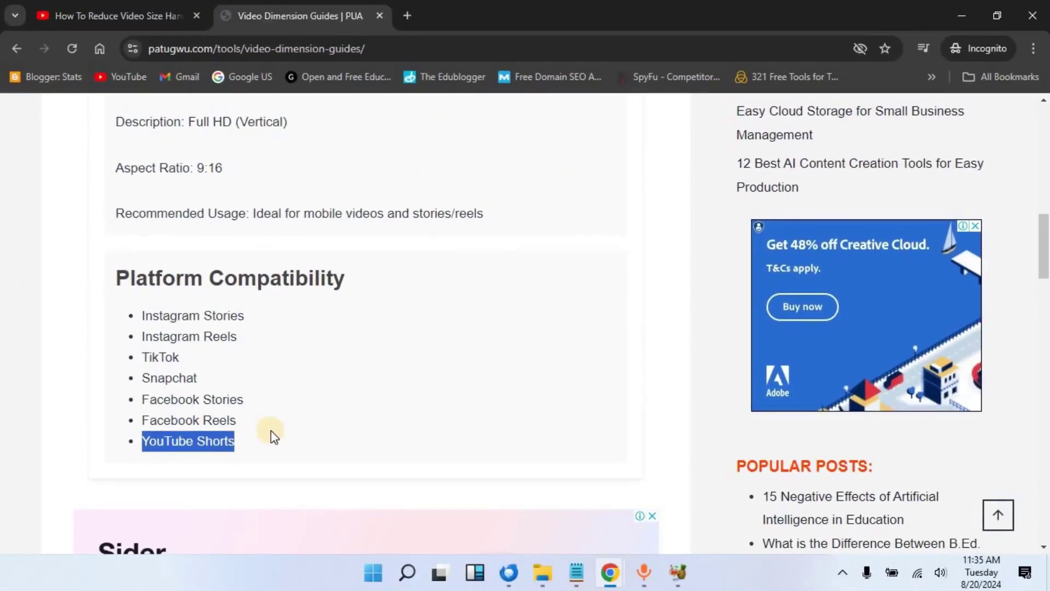
click(272, 432)
scroll(373, 344, up, 8)
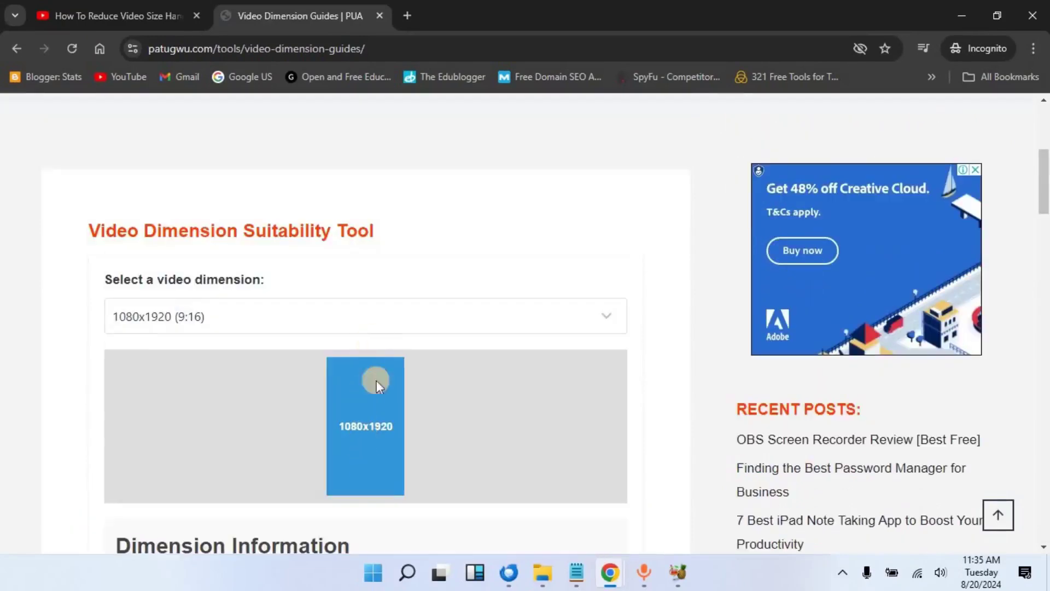
Step: Select 1920x1080 (16:9) and review its platform compatibility
click(185, 320)
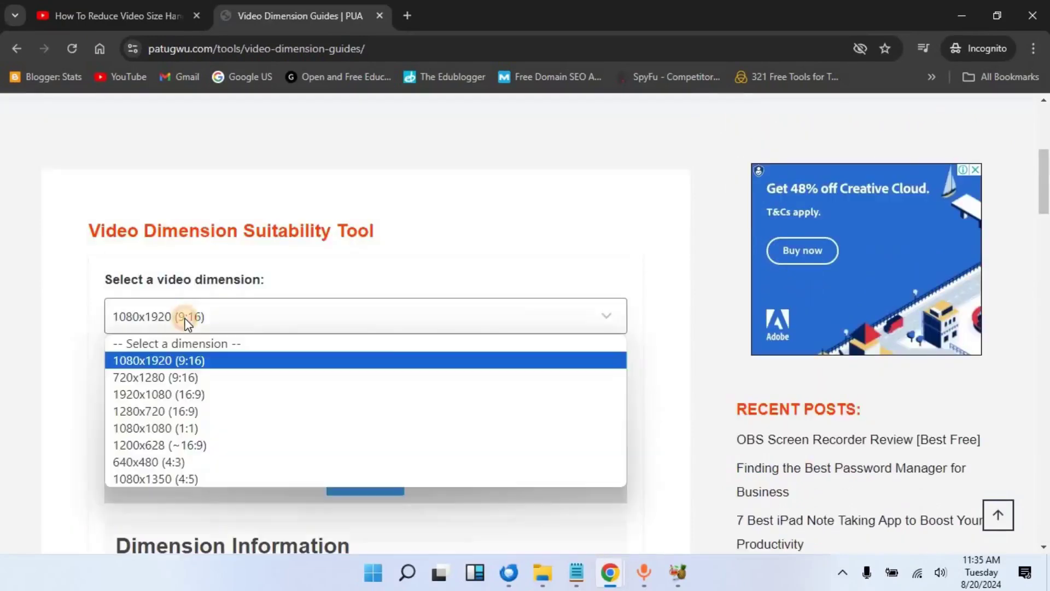
click(166, 393)
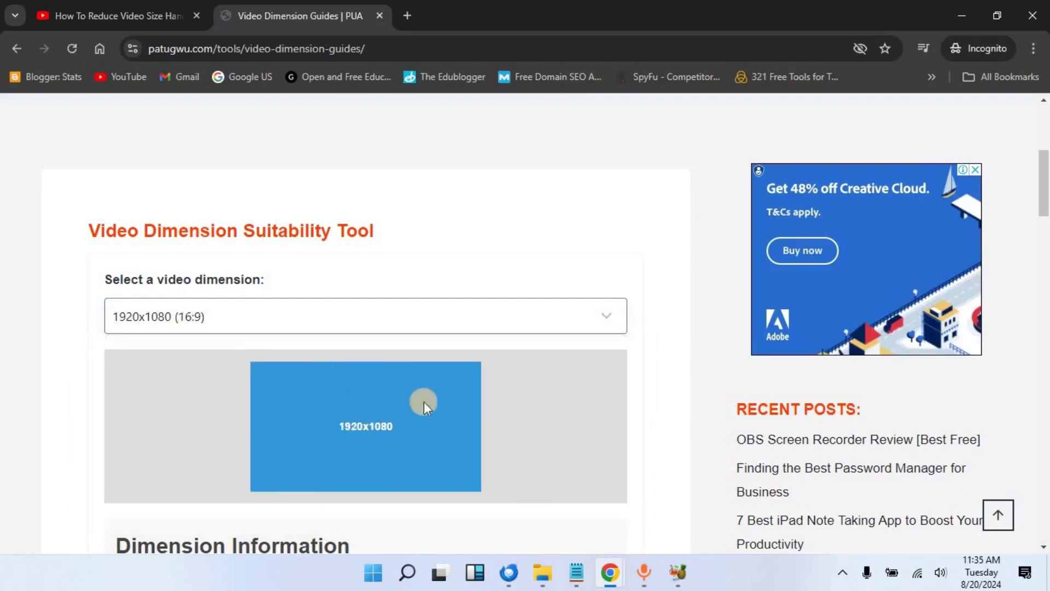
scroll(370, 397, down, 8)
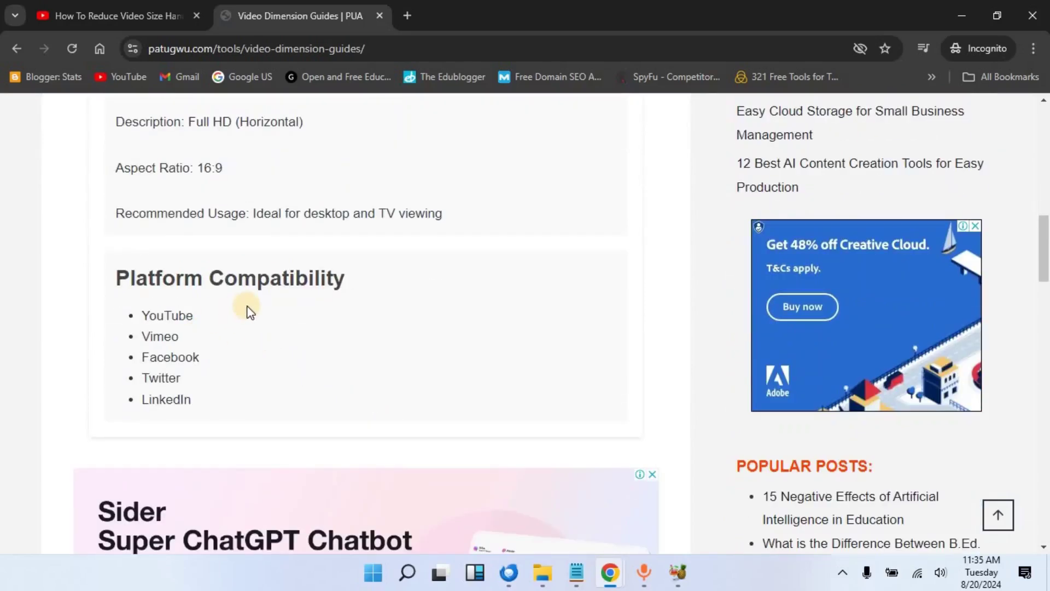
scroll(219, 340, up, 1)
scroll(279, 293, up, 3)
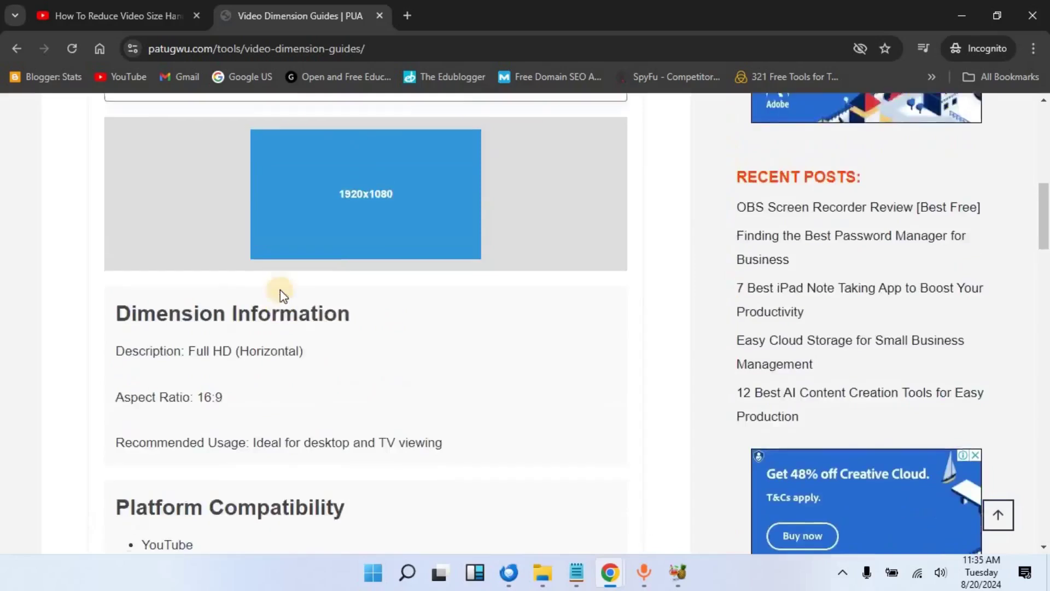
scroll(283, 293, up, 3)
Step: Try 1080x1080 (1:1), then settle on 1080x1350 (4:5) Instagram Portrait and read its platforms
click(194, 240)
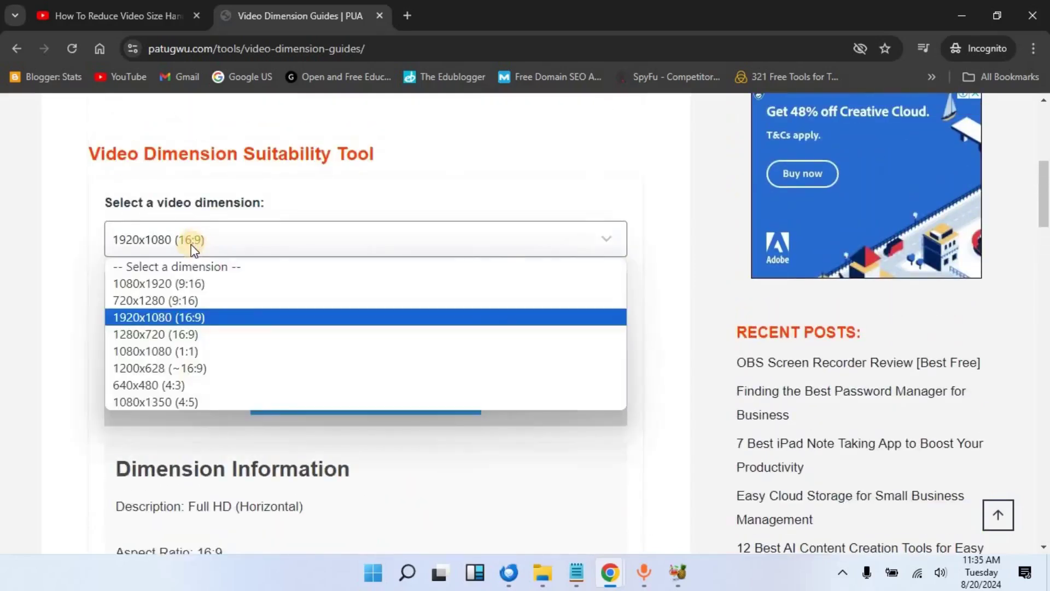
click(194, 350)
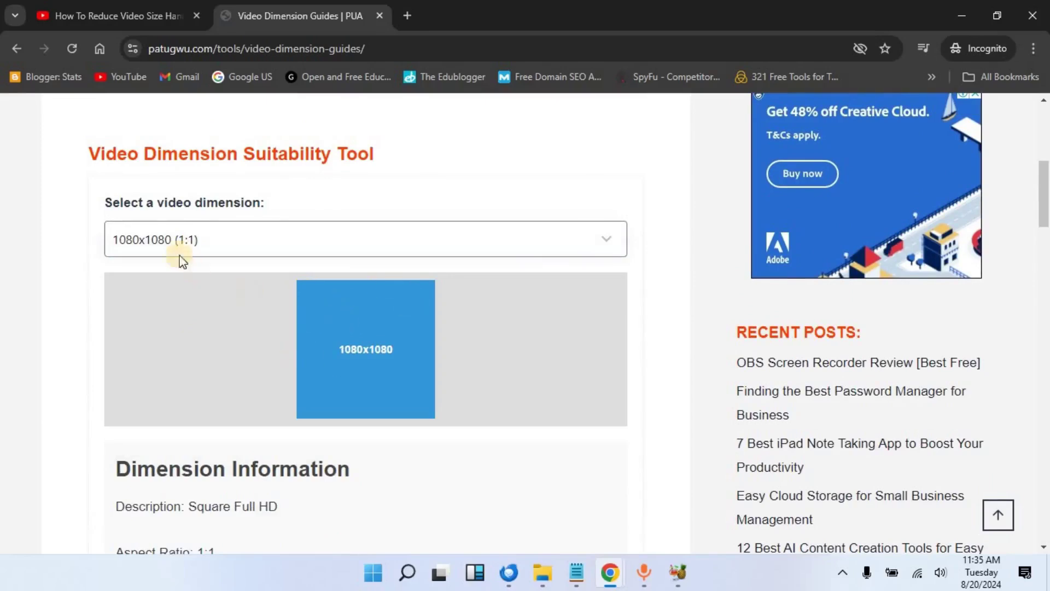
click(164, 239)
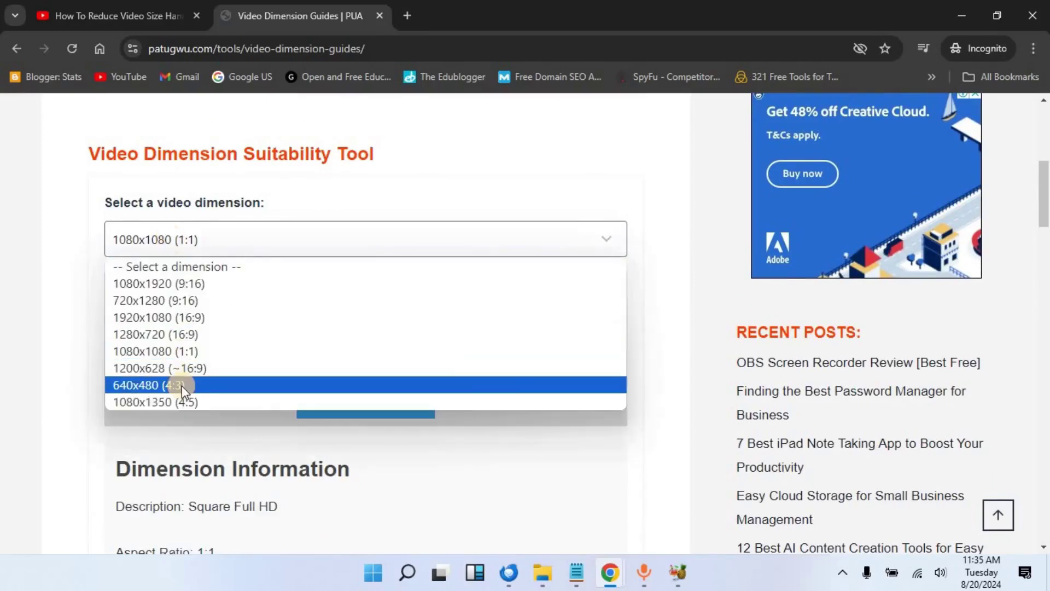
click(183, 403)
click(172, 242)
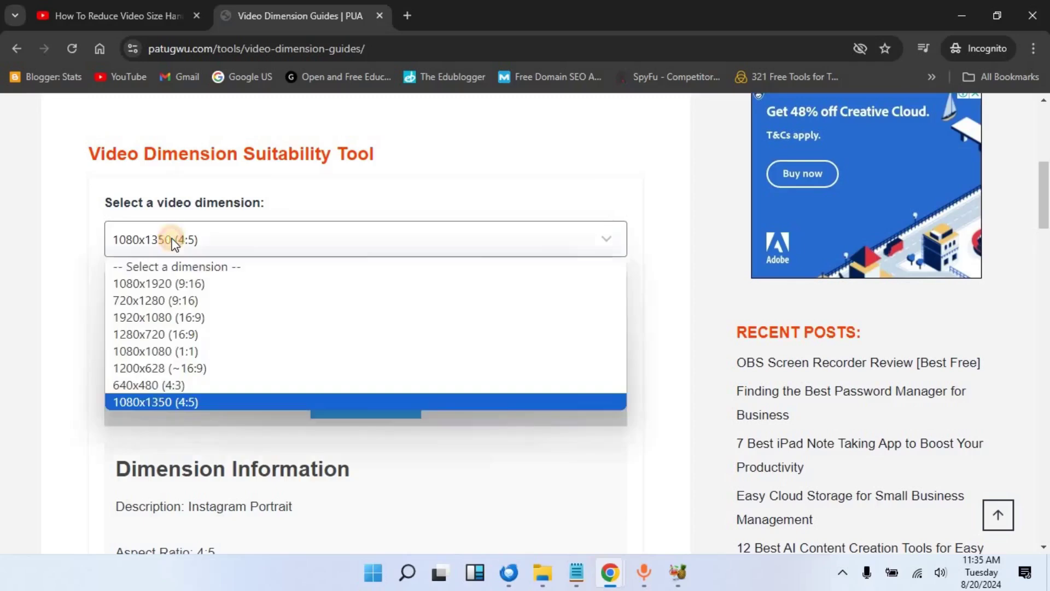
click(165, 403)
scroll(165, 402, down, 5)
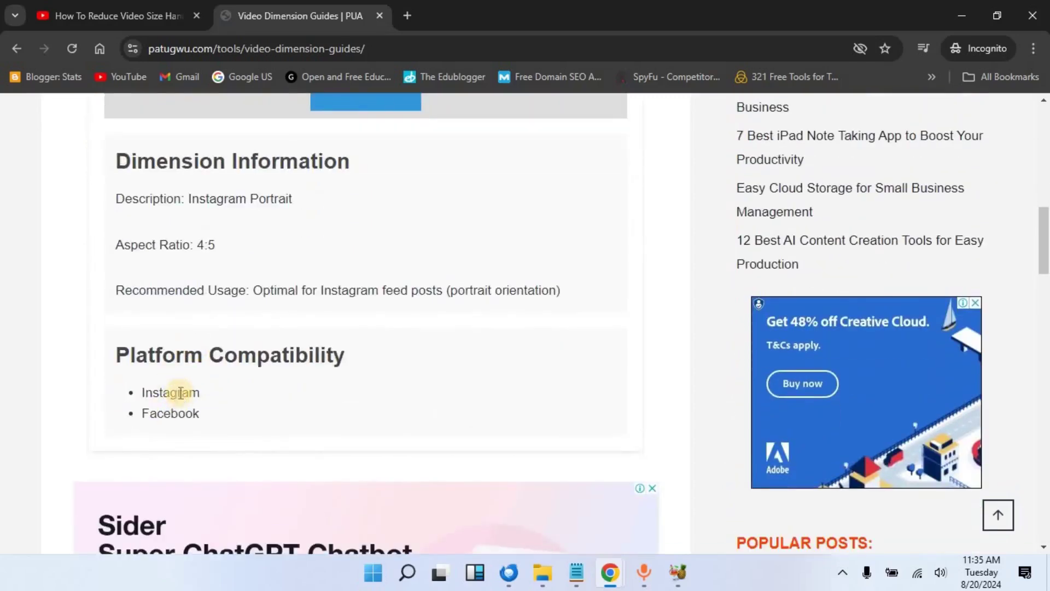
scroll(228, 339, up, 5)
scroll(225, 335, up, 1)
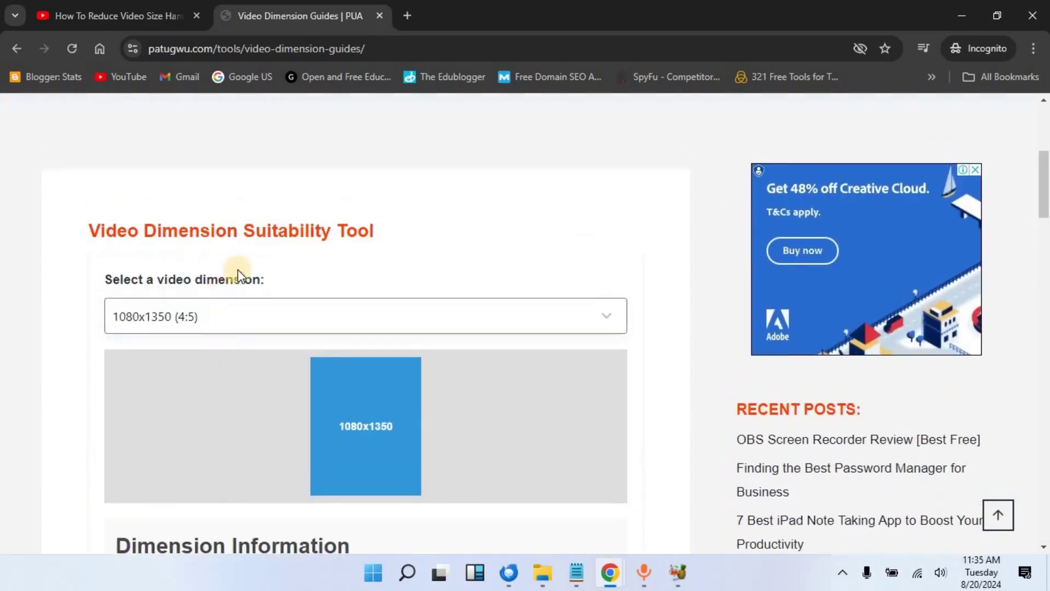
scroll(241, 265, up, 3)
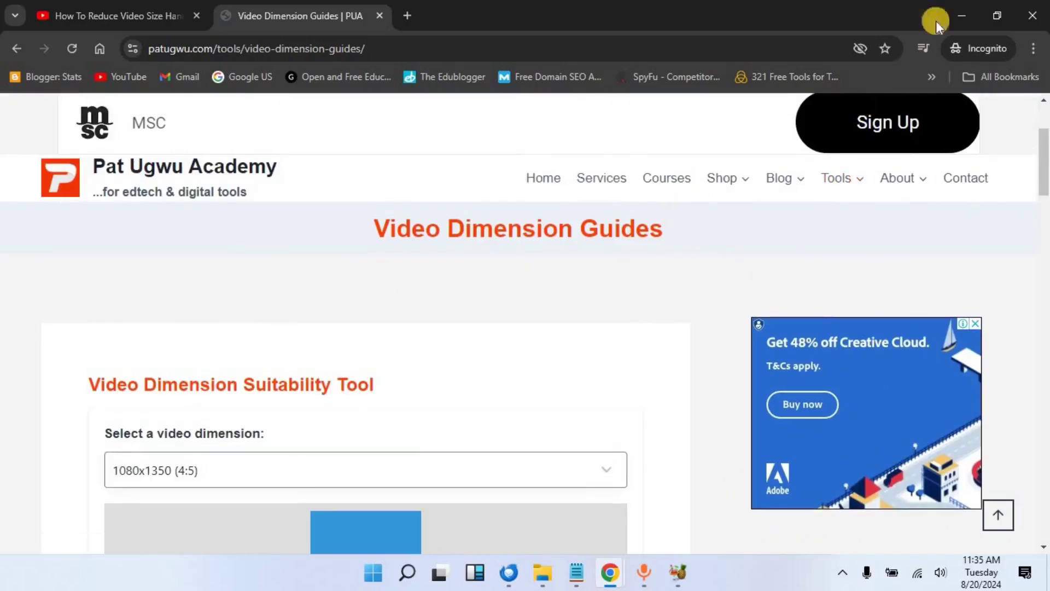
Step: Encode the 1080x1920 Vertical Videos output at constant quality RF 23
click(955, 17)
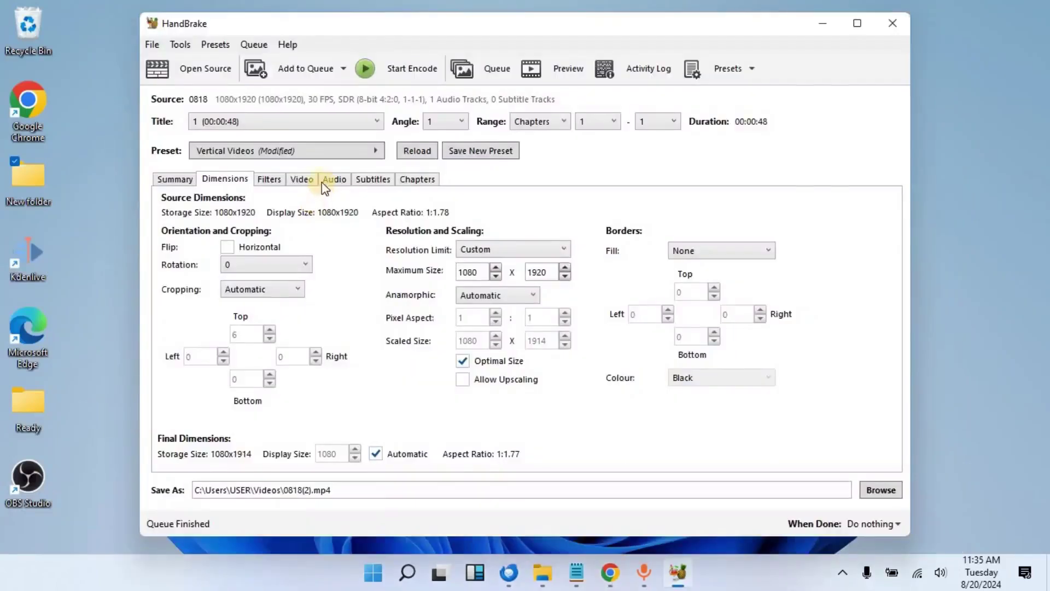
click(298, 179)
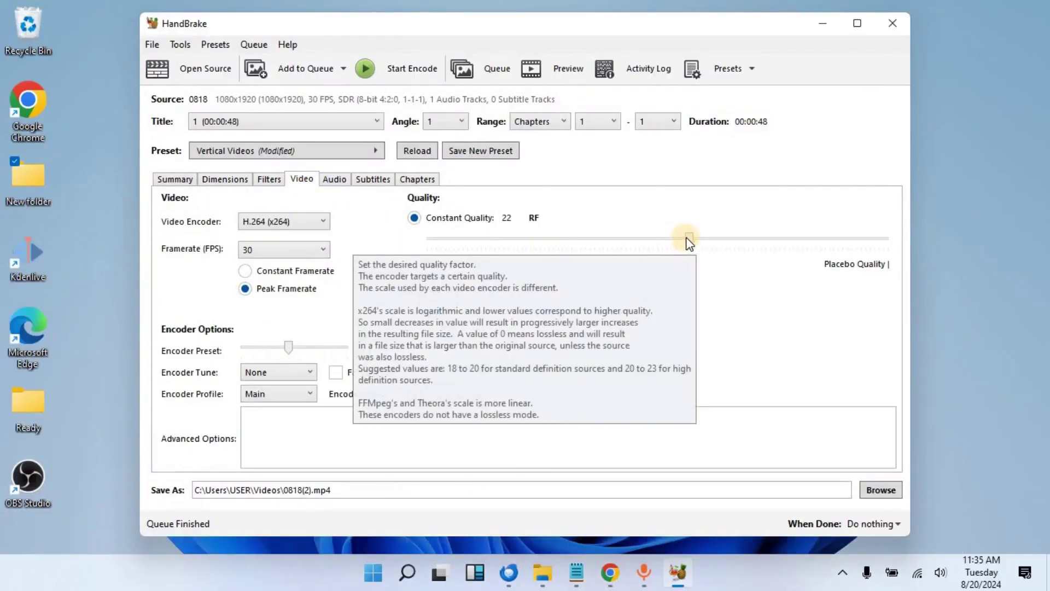
mouse_move(690, 237)
mouse_down()
mouse_move(669, 237)
mouse_move(682, 252)
mouse_up()
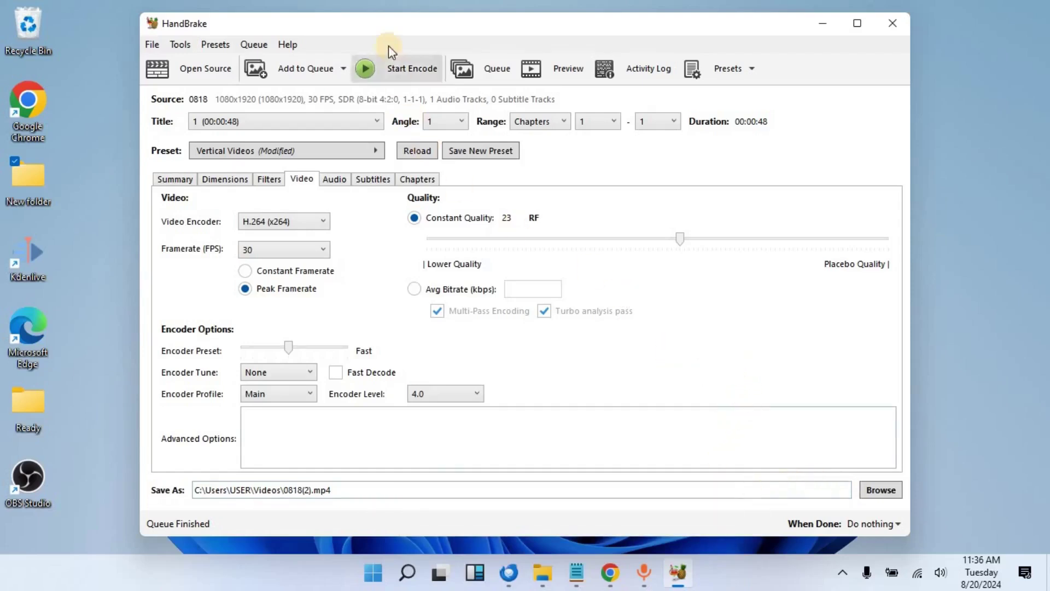
click(394, 72)
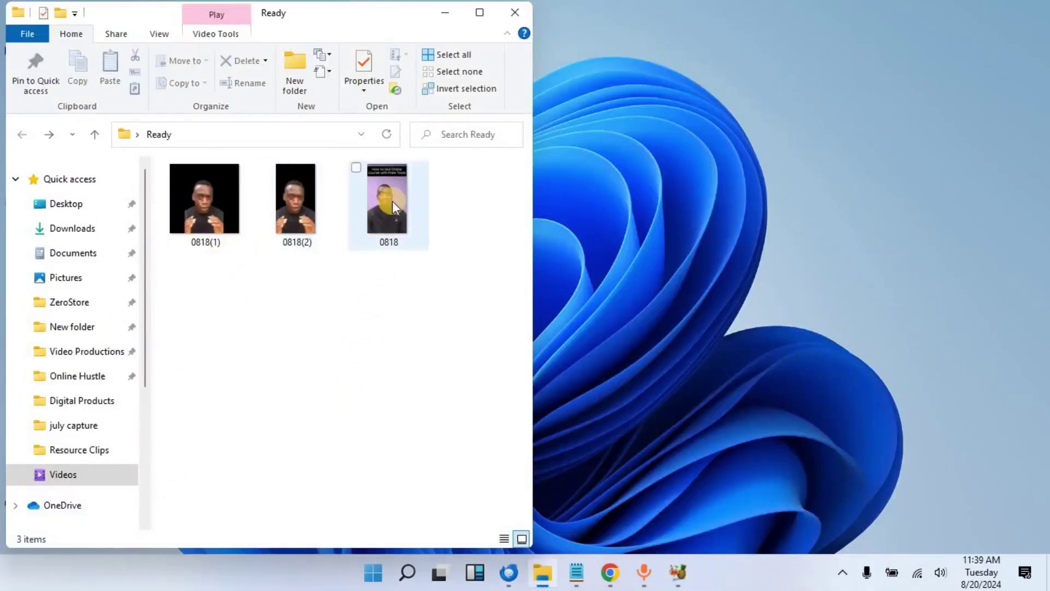
Step: Compare the 0818 file sizes in the Ready folder, play 0818(2), then hide Explorer
mouse_move(393, 201)
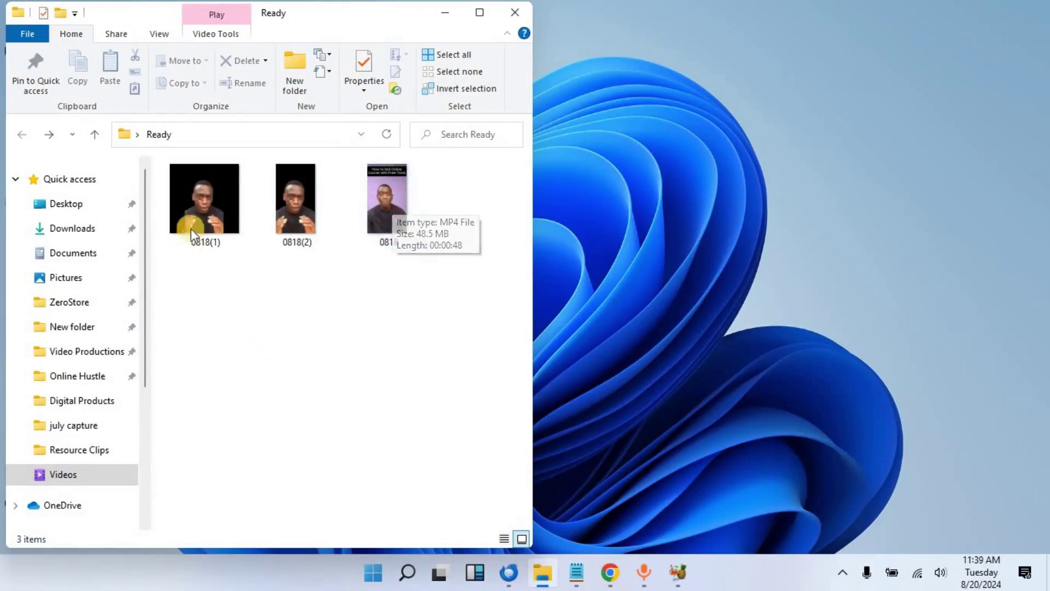
mouse_move(193, 209)
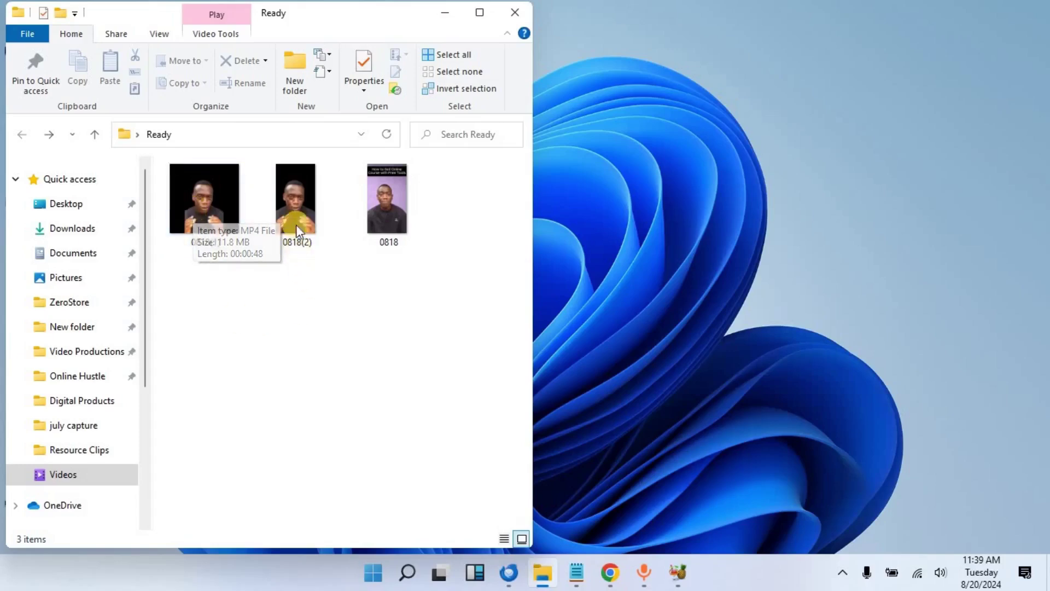
mouse_move(296, 217)
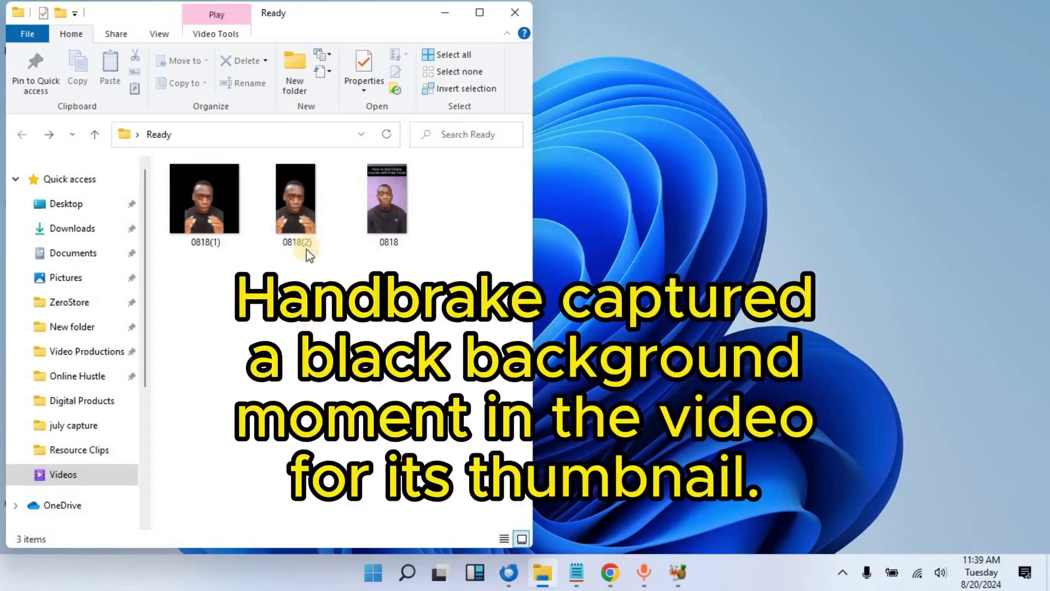
double_click(294, 207)
click(444, 18)
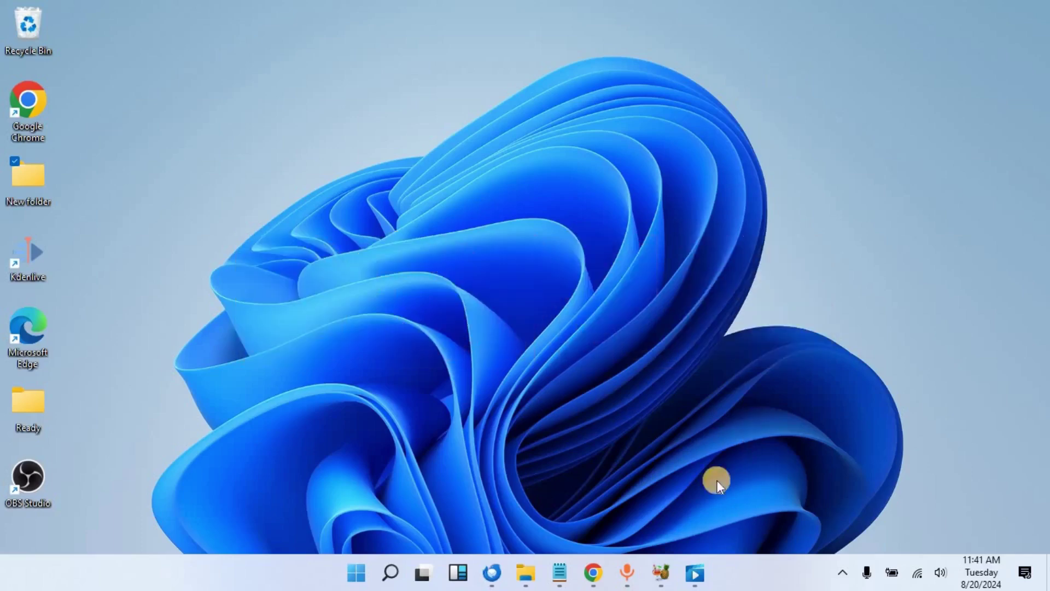
Step: Move the 'Vertical Videos' preset to the bottom of HandBrake's presets list
click(665, 572)
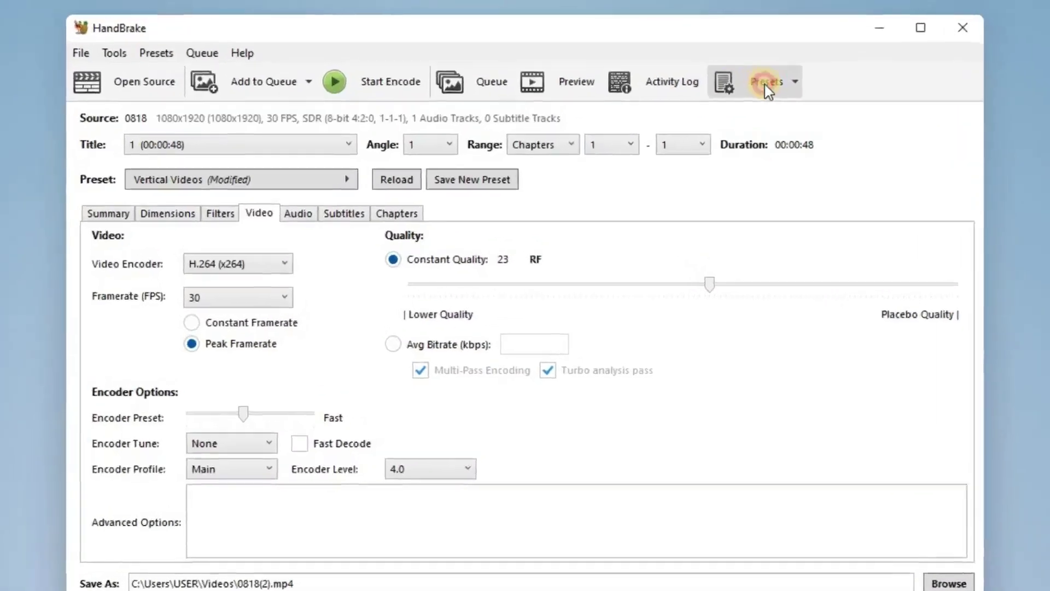
click(766, 82)
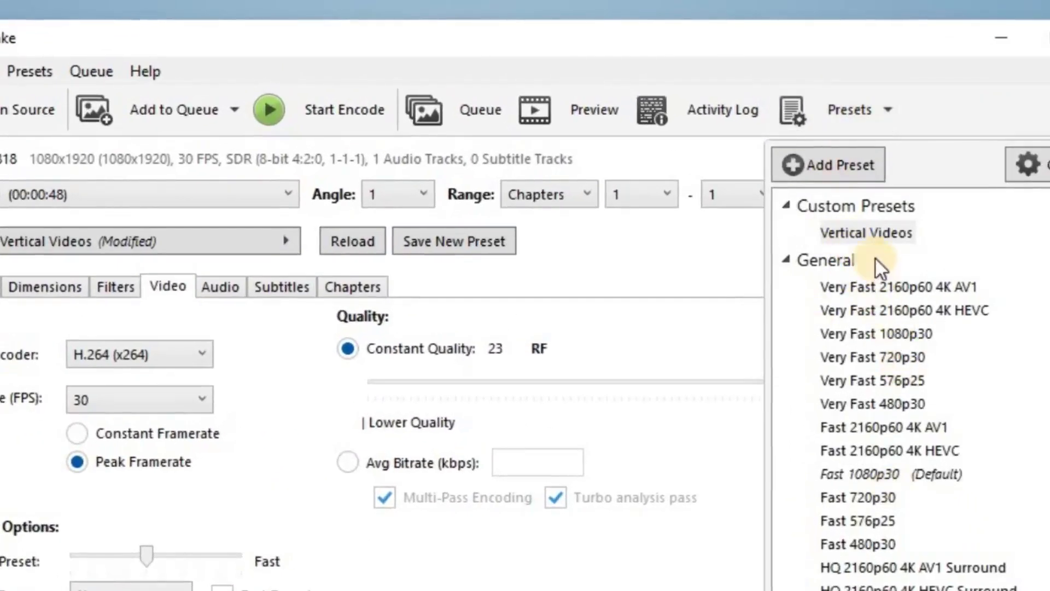
right_click(868, 225)
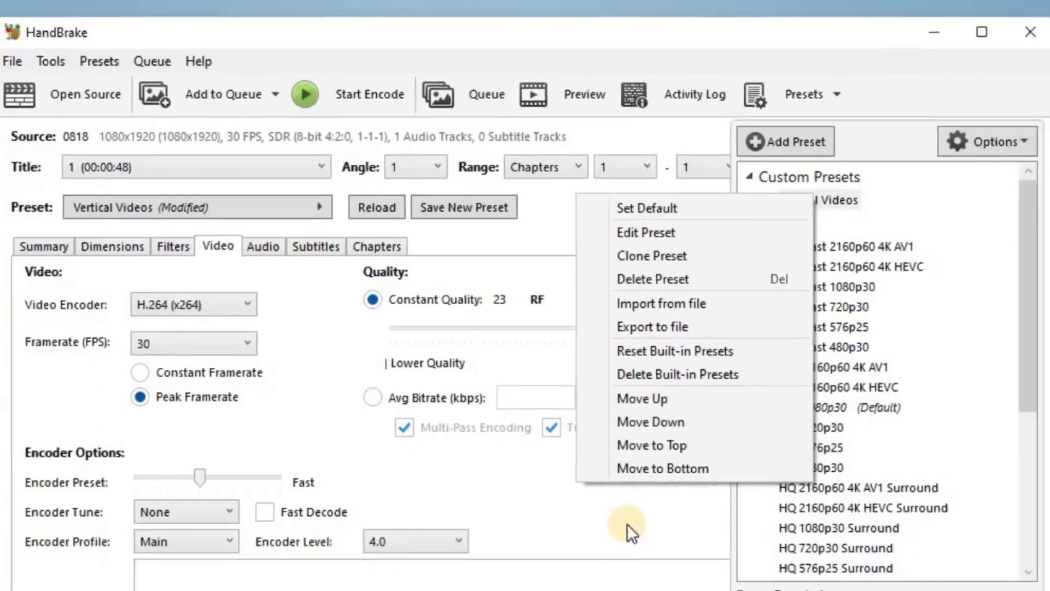
click(645, 545)
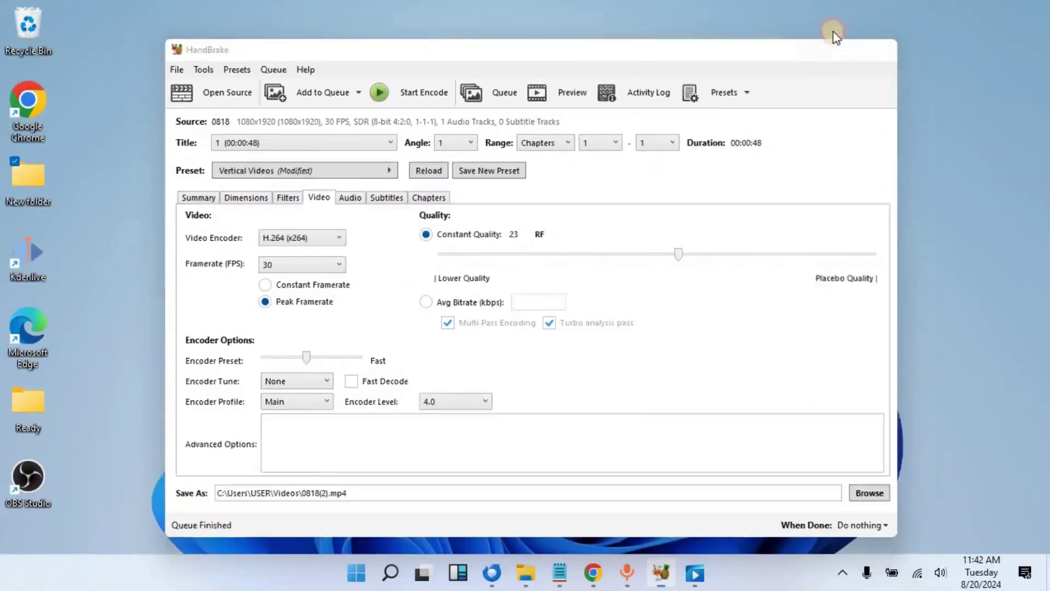
Step: Minimize the HandBrake window to the taskbar
click(832, 29)
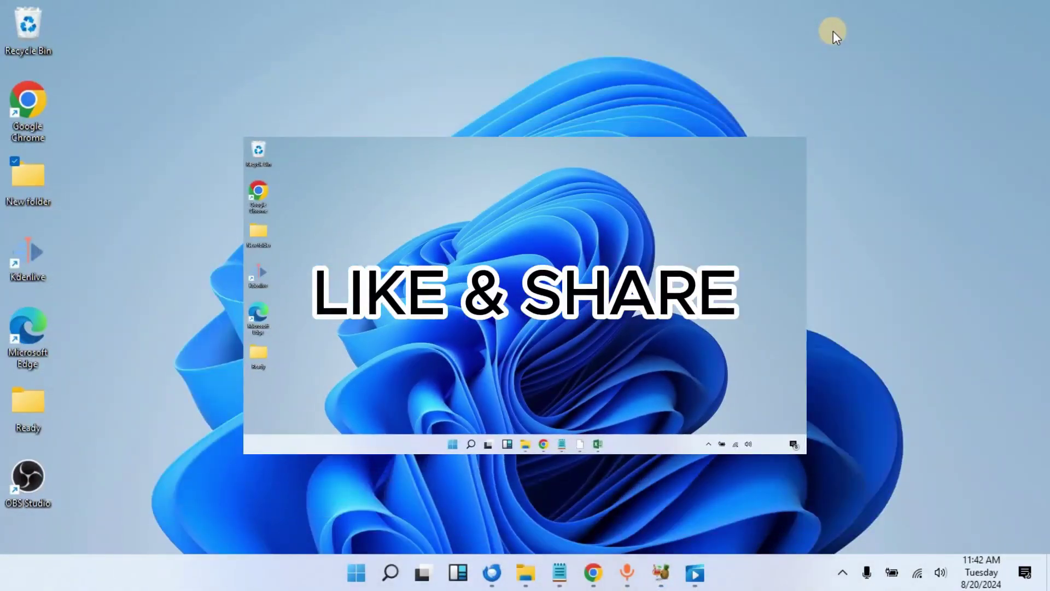